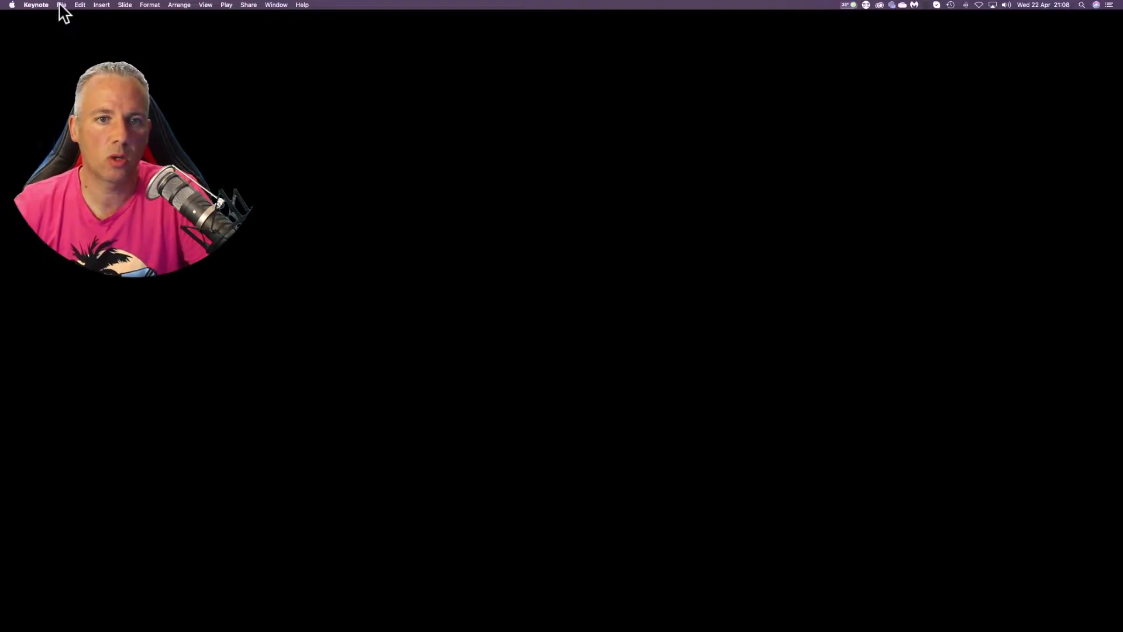
Create a new presentation with the Basic White theme and enlarge its window to fill the screen
{"action": "left_click", "coordinate": [62, 5]}
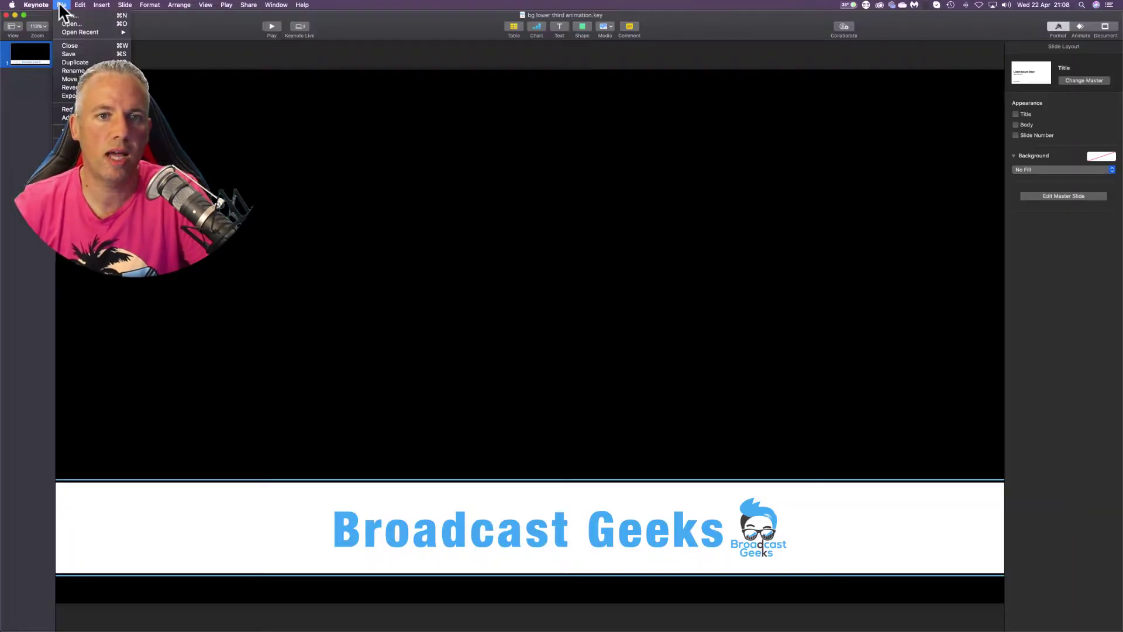
{"action": "left_click", "coordinate": [66, 15]}
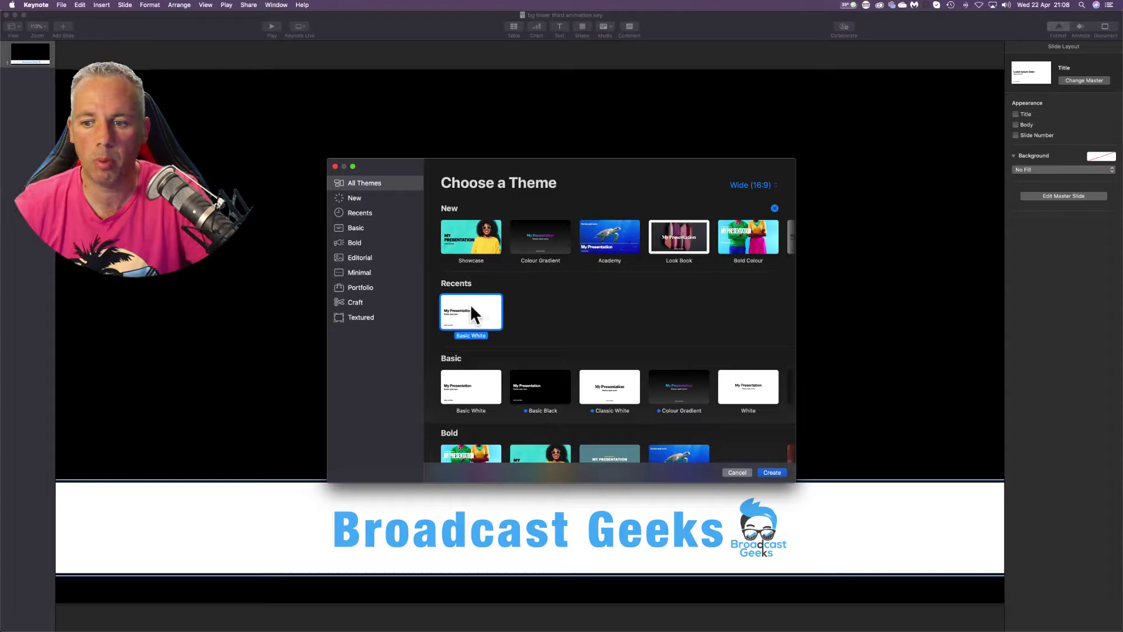
{"action": "left_click", "coordinate": [775, 471]}
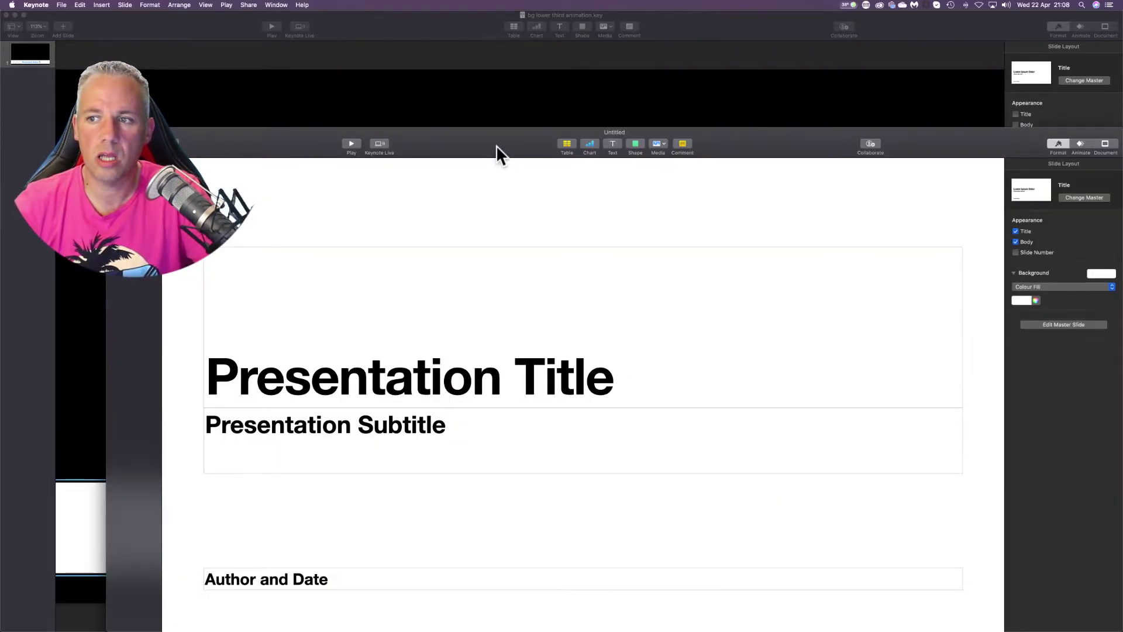
{"action": "left_click_drag", "start_coordinate": [496, 147], "coordinate": [388, 25]}
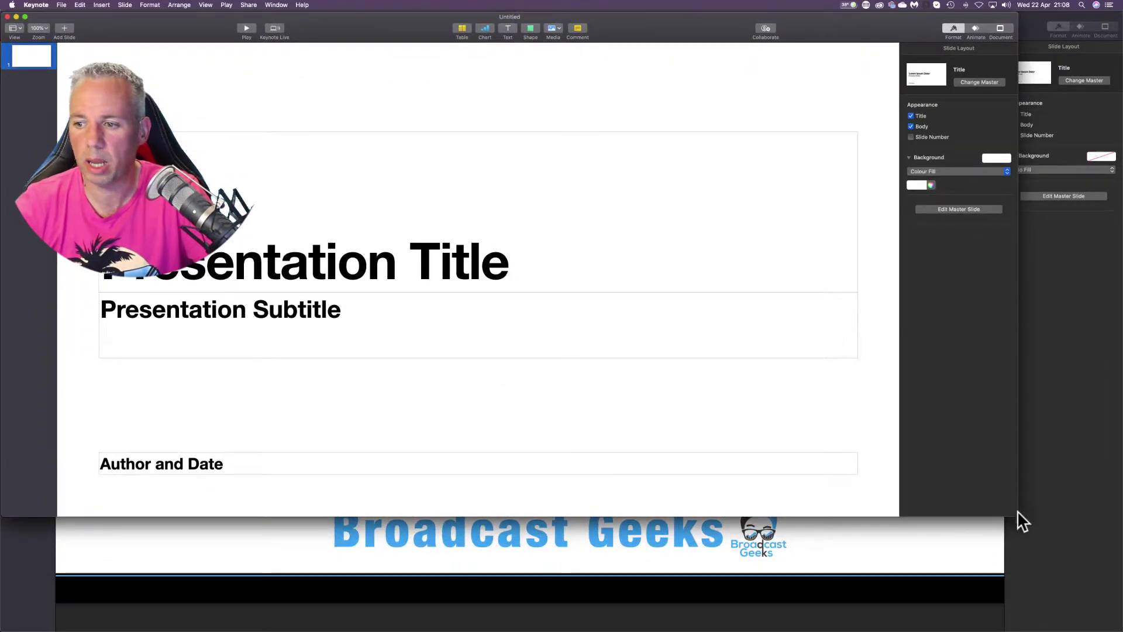
{"action": "left_click_drag", "start_coordinate": [1017, 513], "coordinate": [1117, 627]}
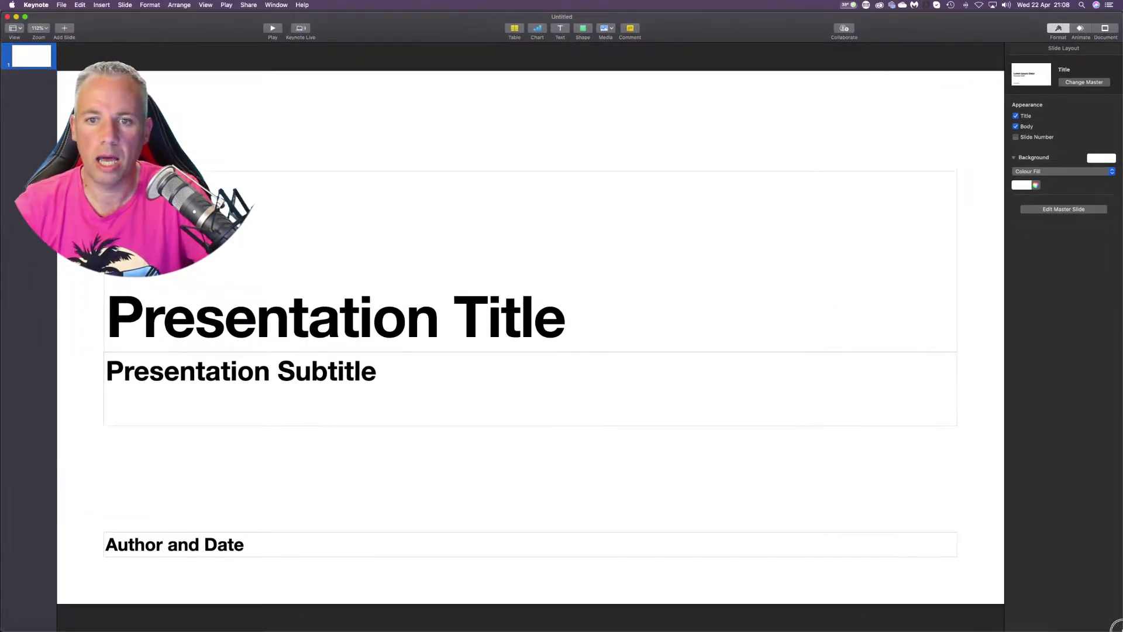
Delete the title, subtitle, and author and date placeholders from the slide
{"action": "left_click", "coordinate": [363, 238]}
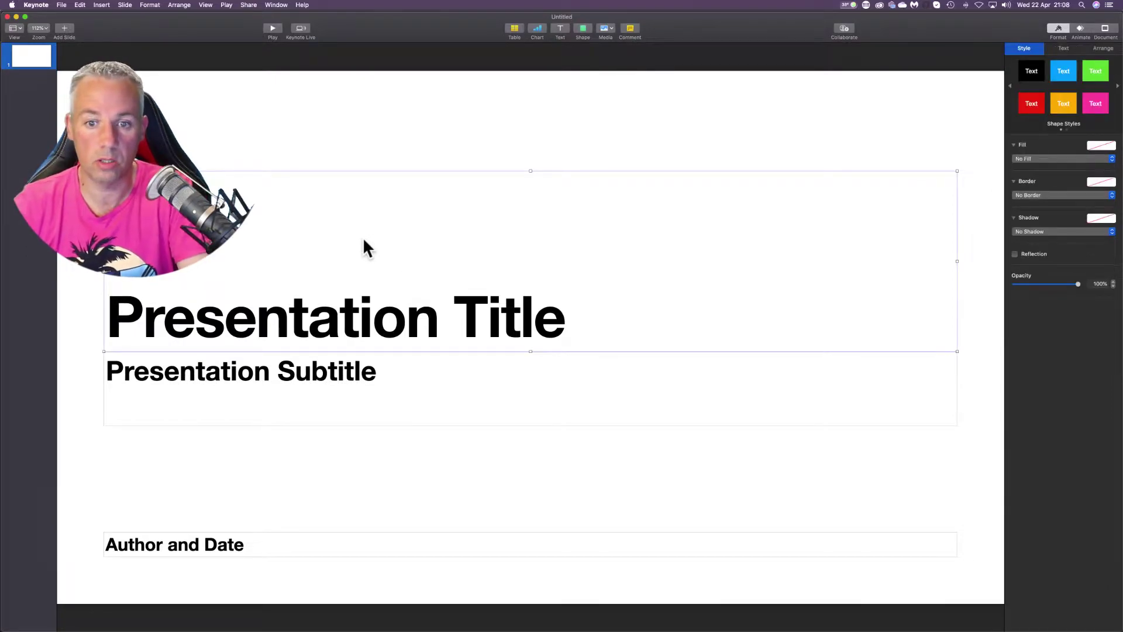
{"action": "key", "text": "Delete"}
{"action": "left_click", "coordinate": [350, 369]}
{"action": "key", "text": "Delete"}
{"action": "left_click", "coordinate": [349, 546]}
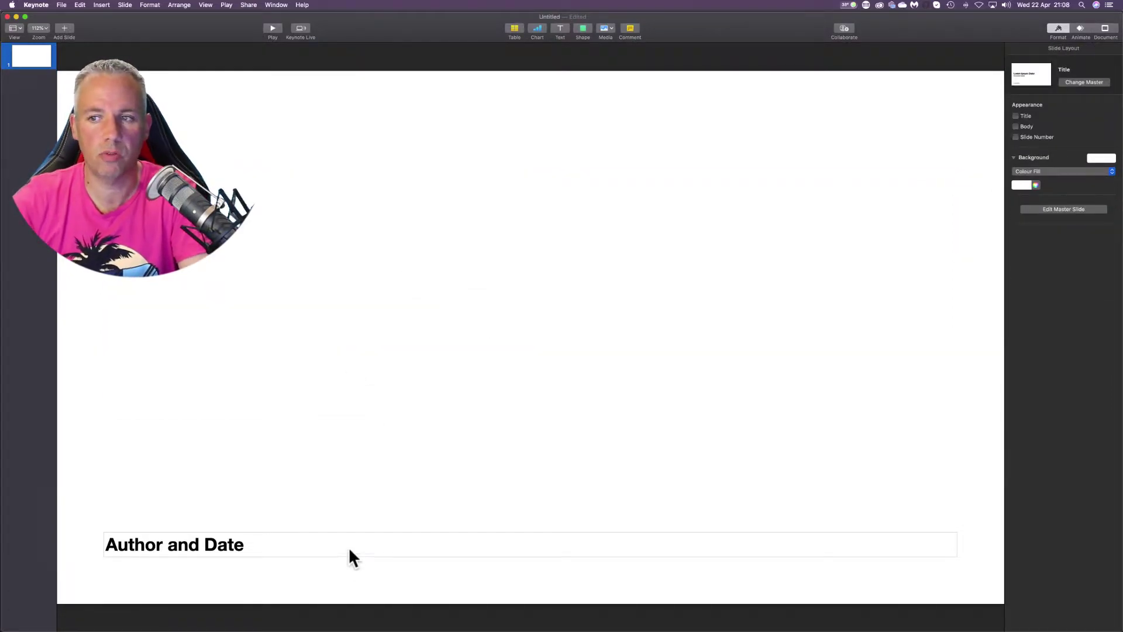
{"action": "key", "text": "Delete"}
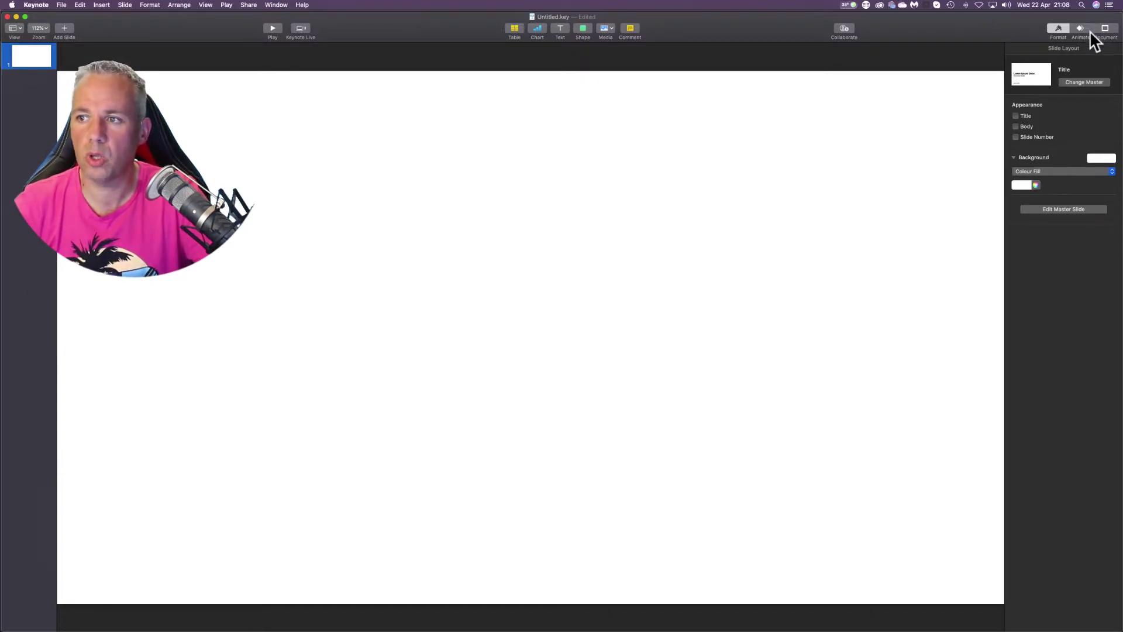
Try the Standard (4:3) slide size, return it to Widescreen (16:9), and set the zoom to Fit Slide
{"action": "left_click", "coordinate": [1106, 29]}
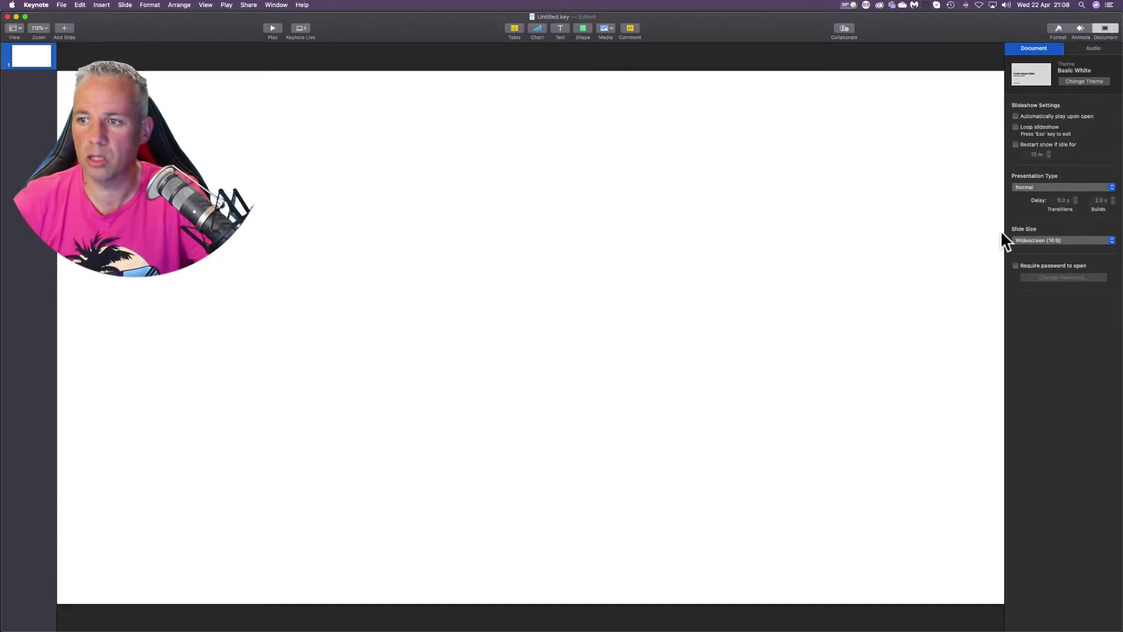
{"action": "left_click", "coordinate": [1039, 239]}
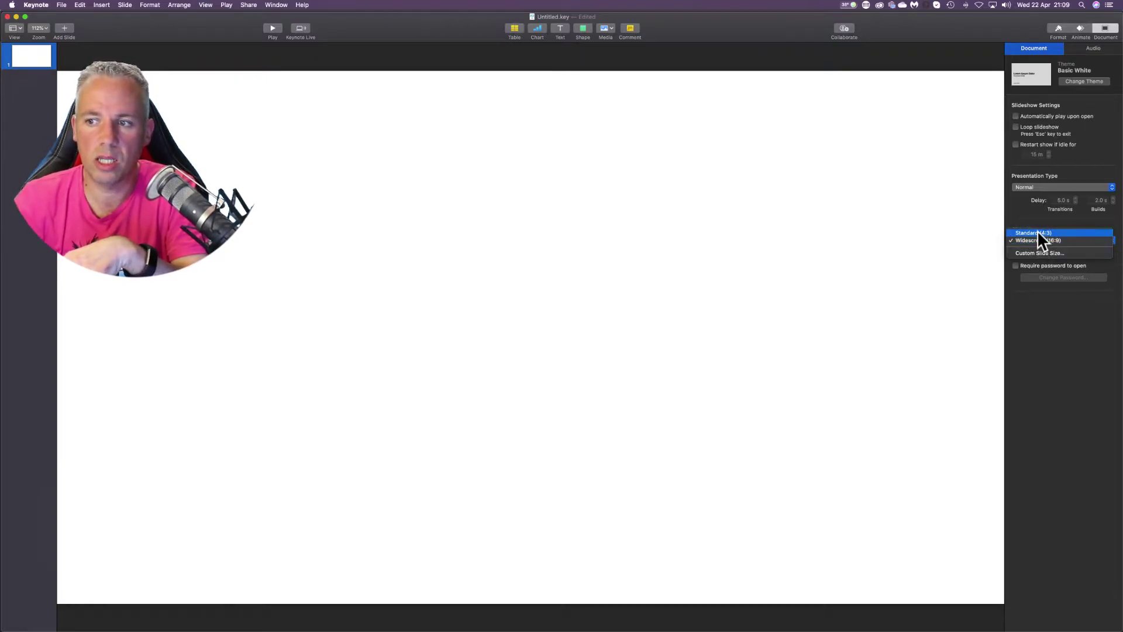
{"action": "left_click", "coordinate": [1037, 232]}
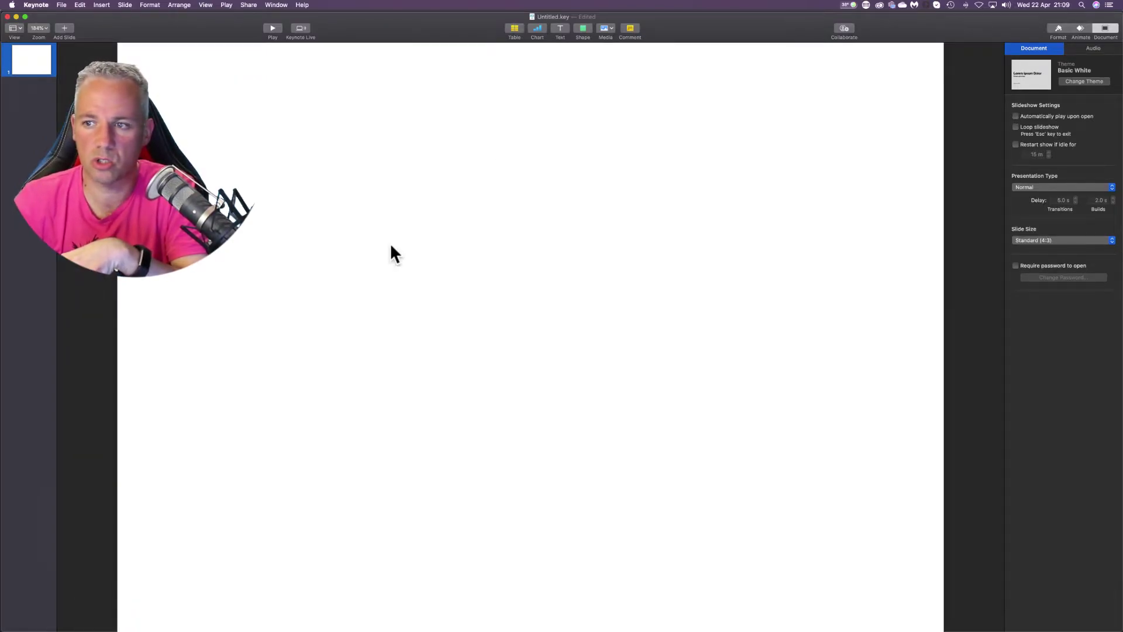
{"action": "left_click", "coordinate": [1034, 240]}
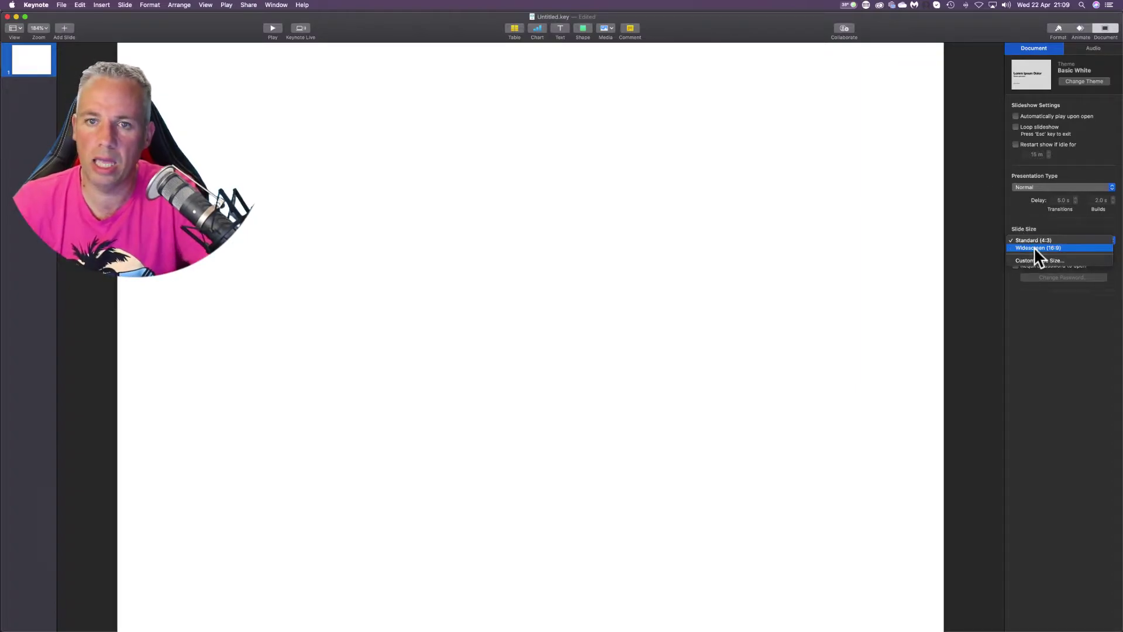
{"action": "left_click", "coordinate": [1034, 248]}
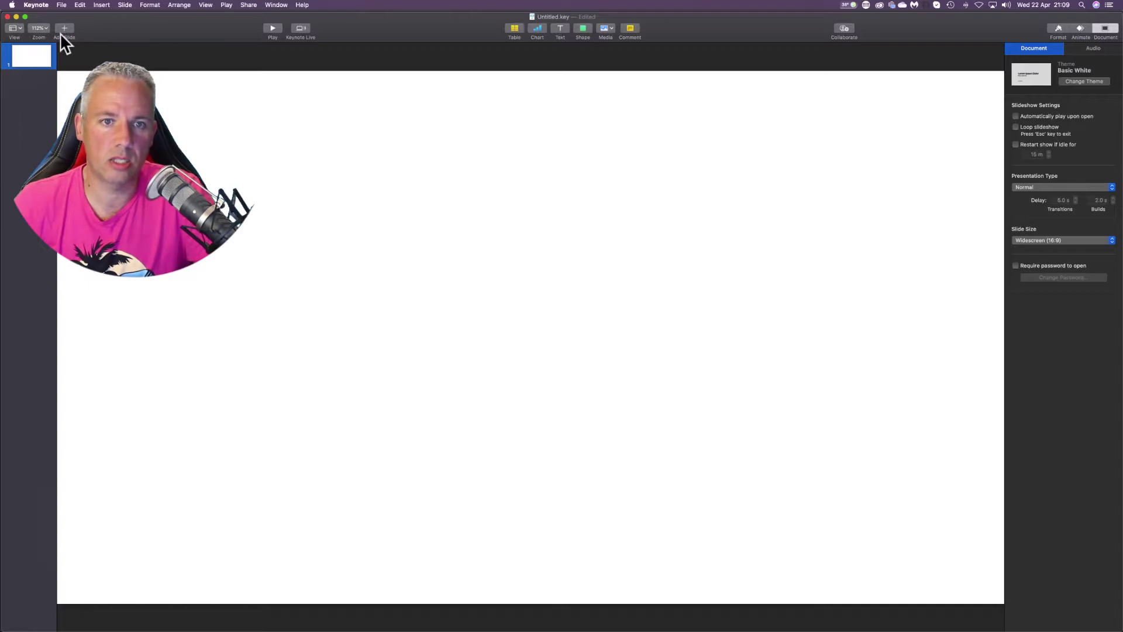
{"action": "left_click", "coordinate": [38, 28]}
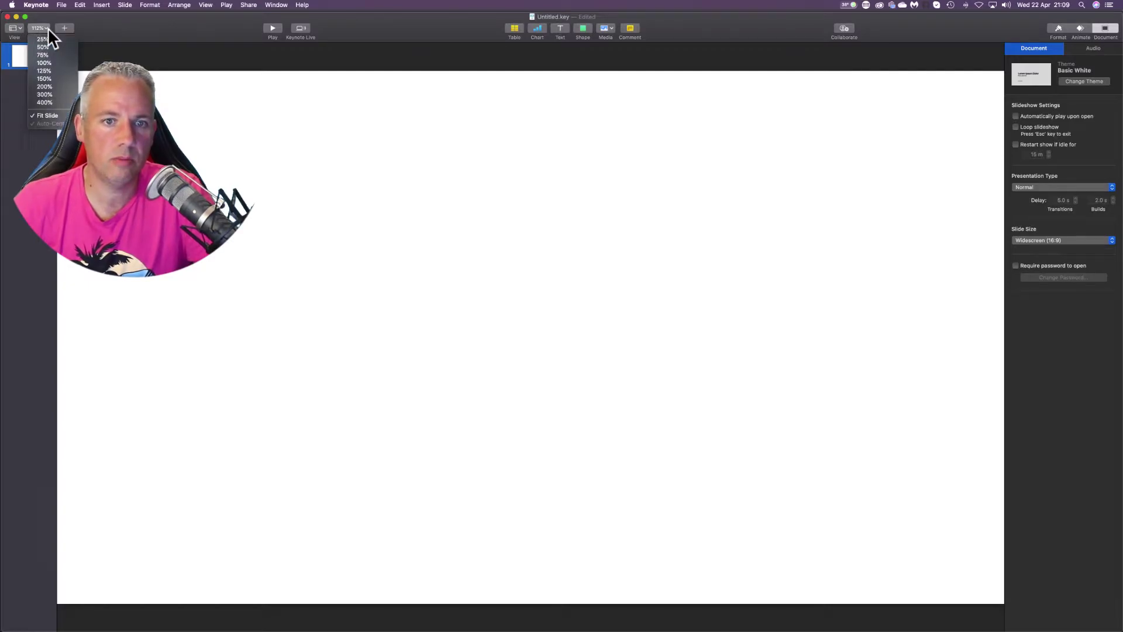
{"action": "left_click", "coordinate": [43, 115]}
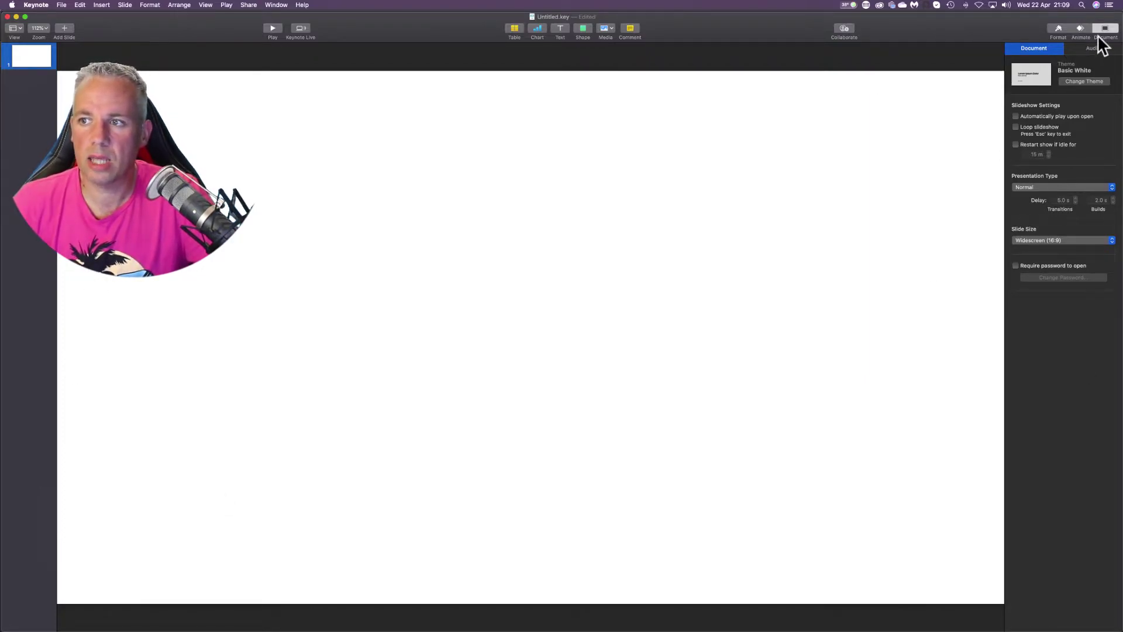
Set the slide background to No Fill
{"action": "left_click", "coordinate": [1058, 28]}
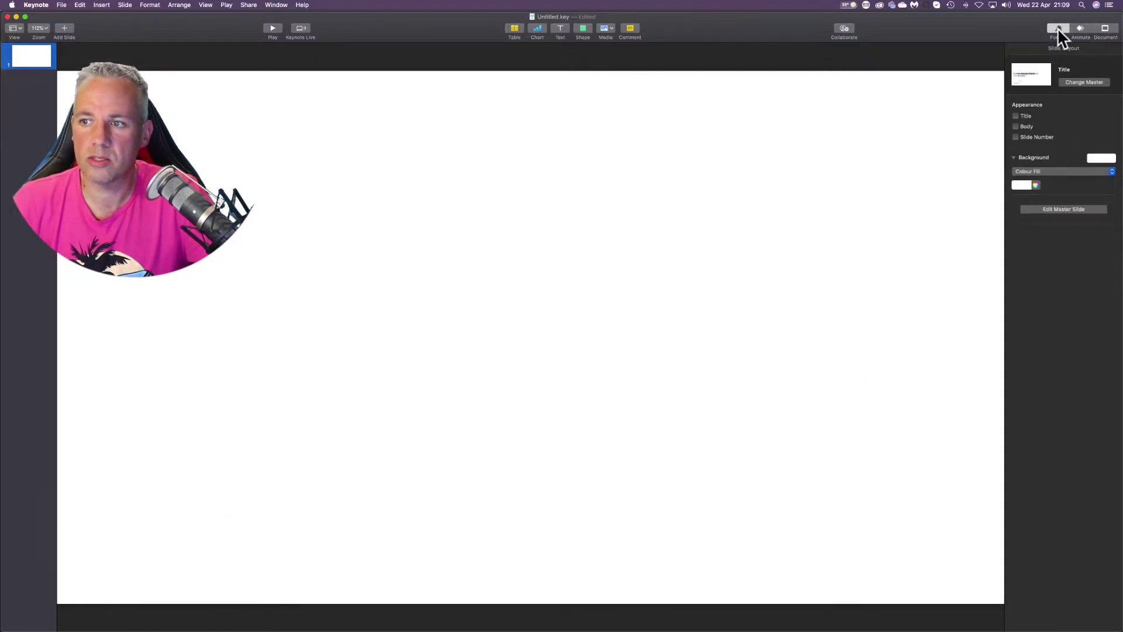
{"action": "left_click", "coordinate": [1037, 170]}
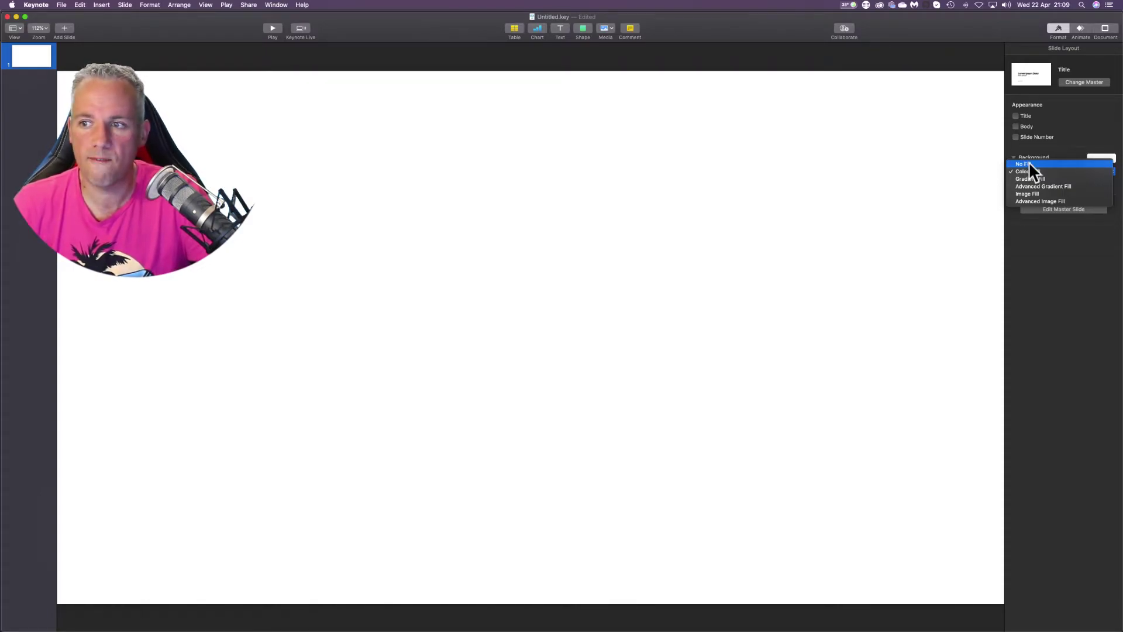
{"action": "left_click", "coordinate": [1029, 162]}
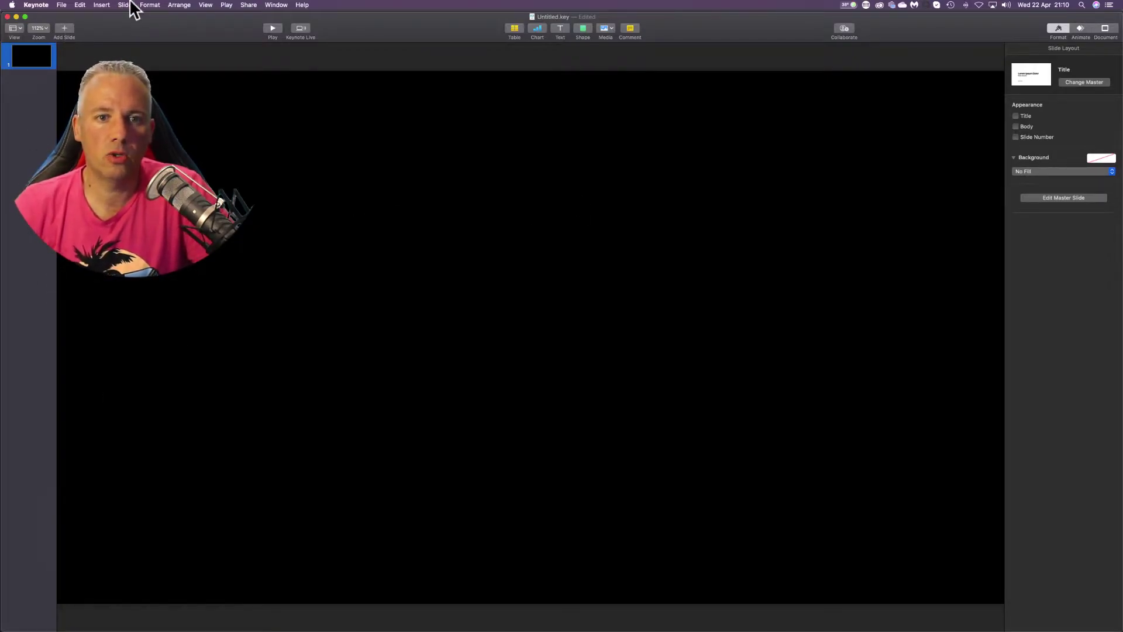
Insert two basic straight lines on the slide and move the second one near the slide's right edge
{"action": "left_click", "coordinate": [100, 5]}
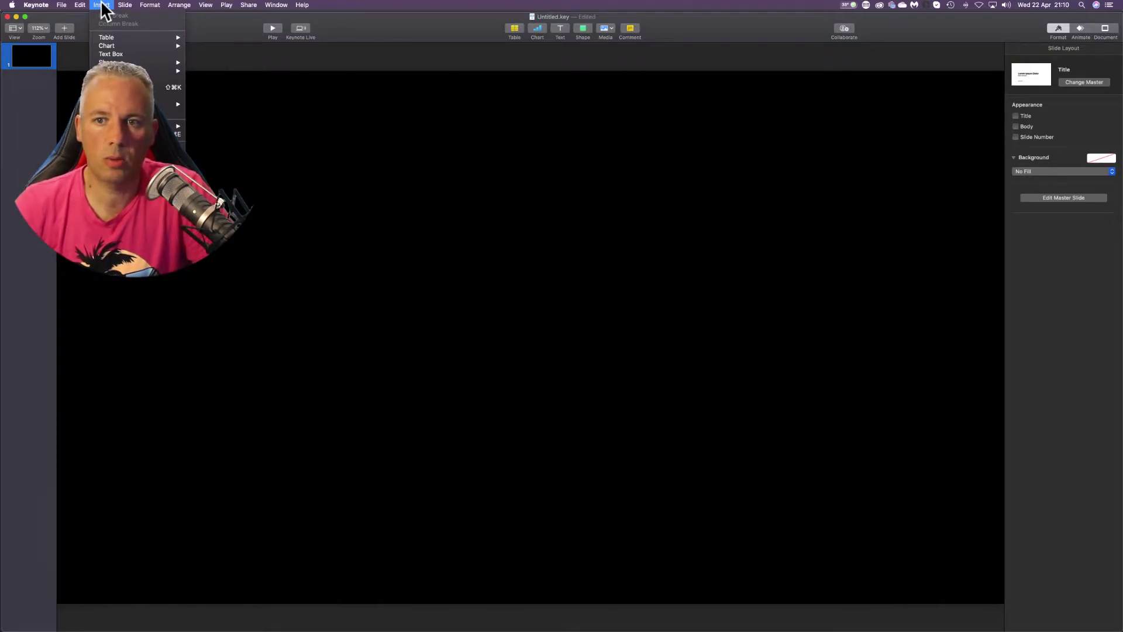
{"action": "left_click", "coordinate": [572, 36]}
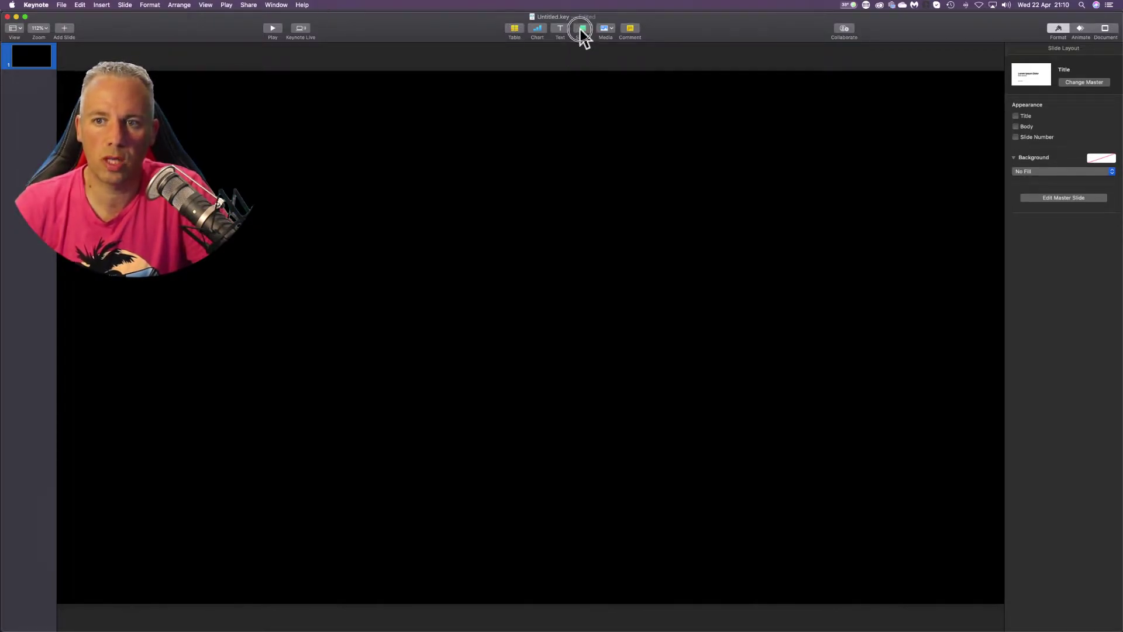
{"action": "left_click", "coordinate": [582, 28]}
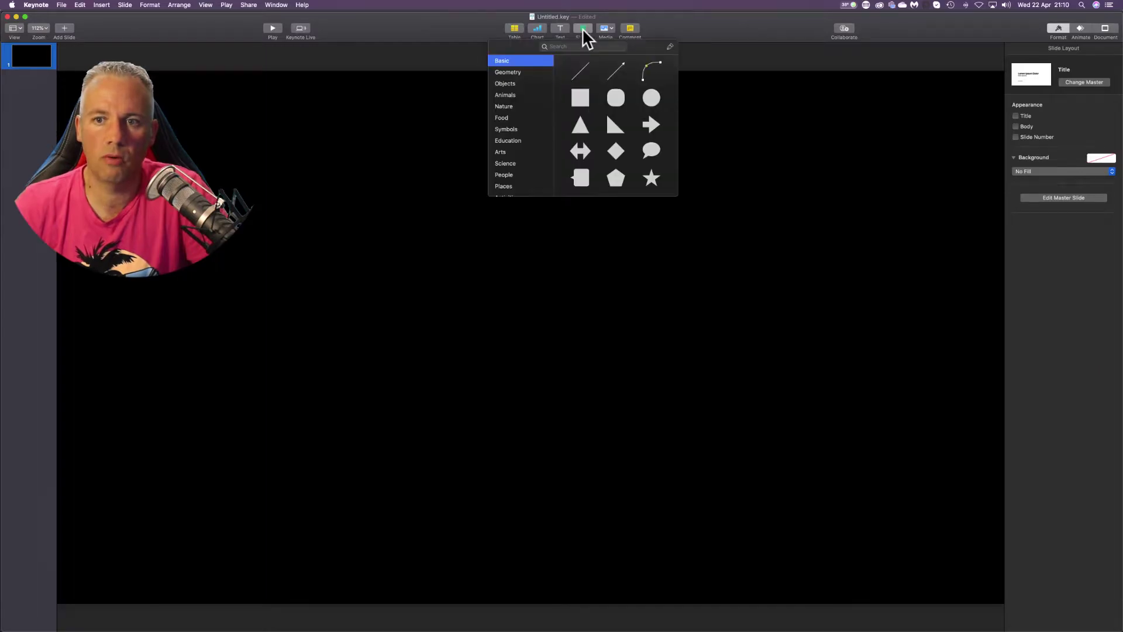
{"action": "left_click", "coordinate": [577, 72]}
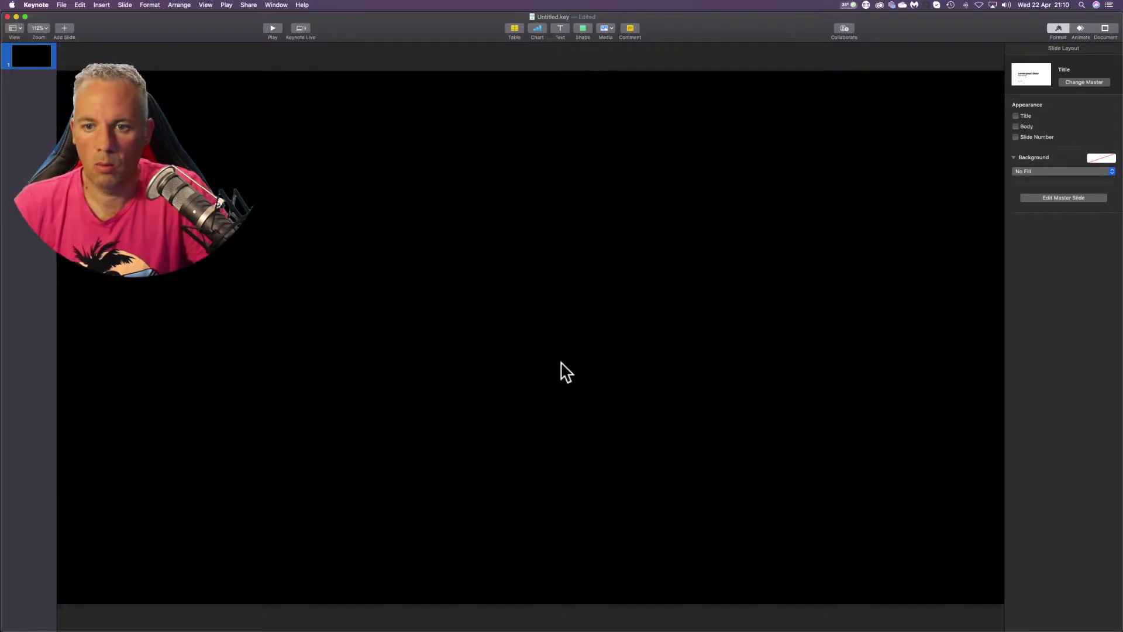
{"action": "left_click", "coordinate": [386, 338]}
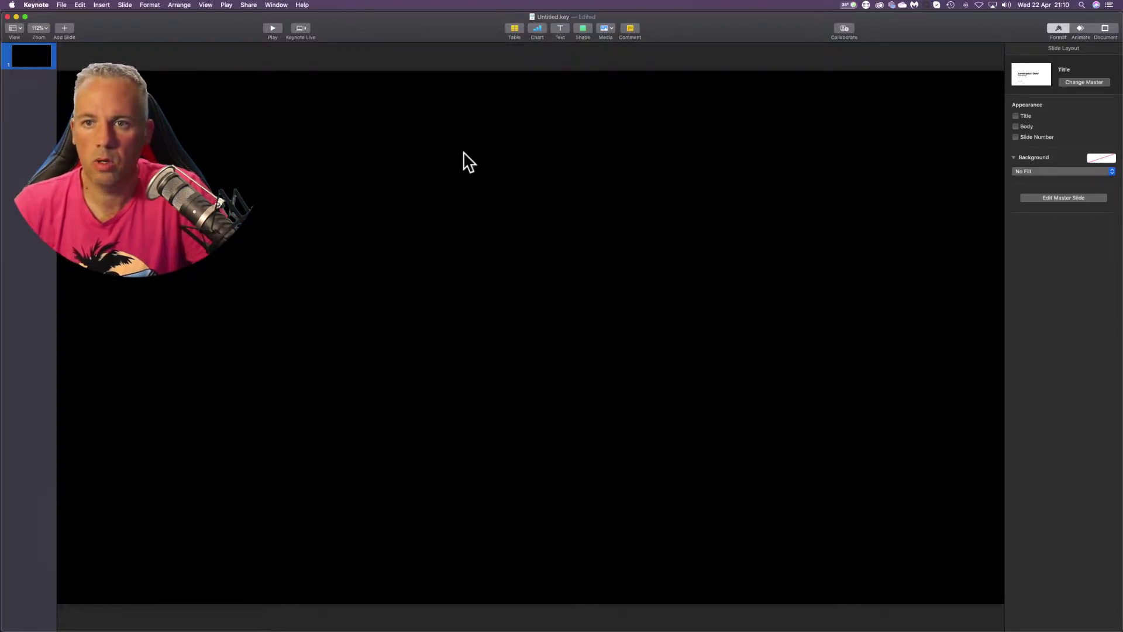
{"action": "left_click", "coordinate": [587, 27]}
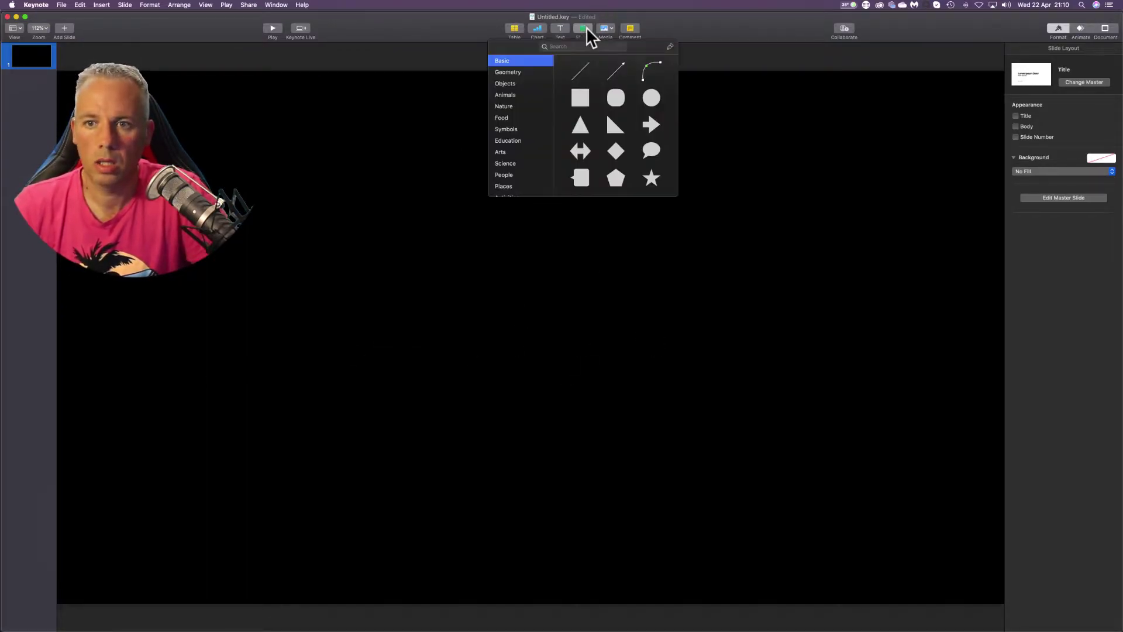
{"action": "left_click", "coordinate": [582, 72]}
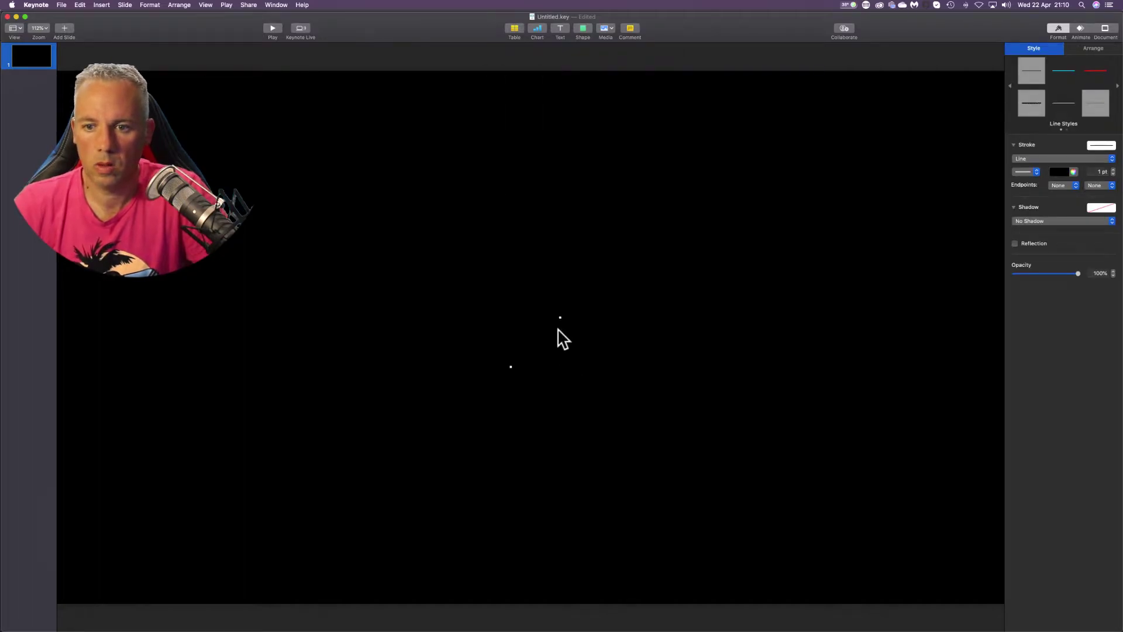
{"action": "left_click_drag", "start_coordinate": [561, 320], "coordinate": [994, 400]}
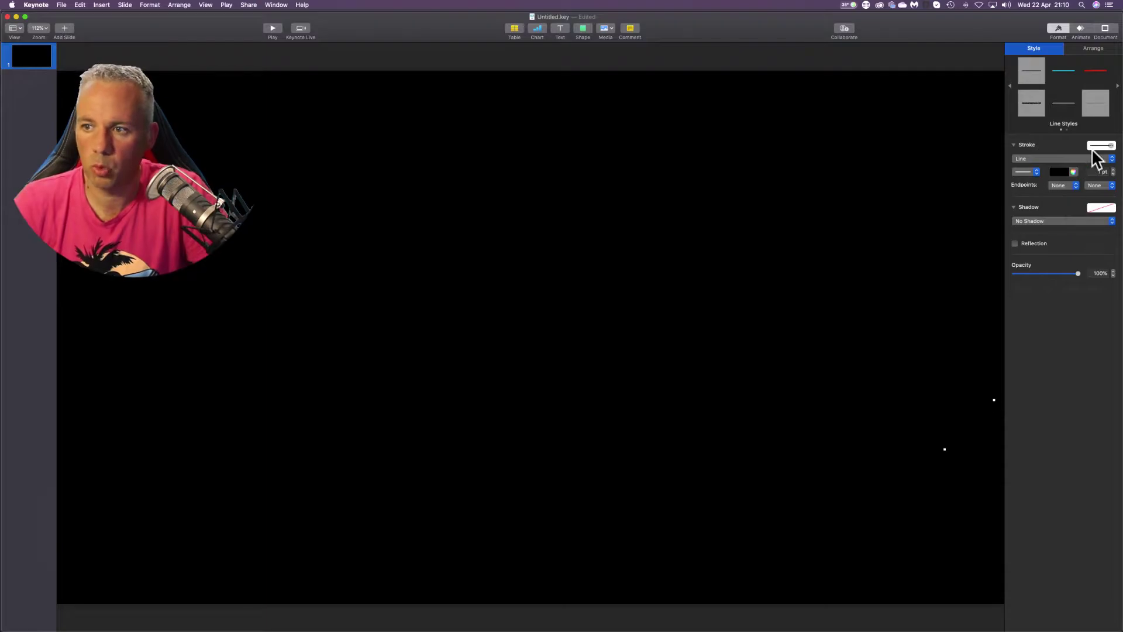
Give the slide background a white colour fill
{"action": "left_click", "coordinate": [1057, 29]}
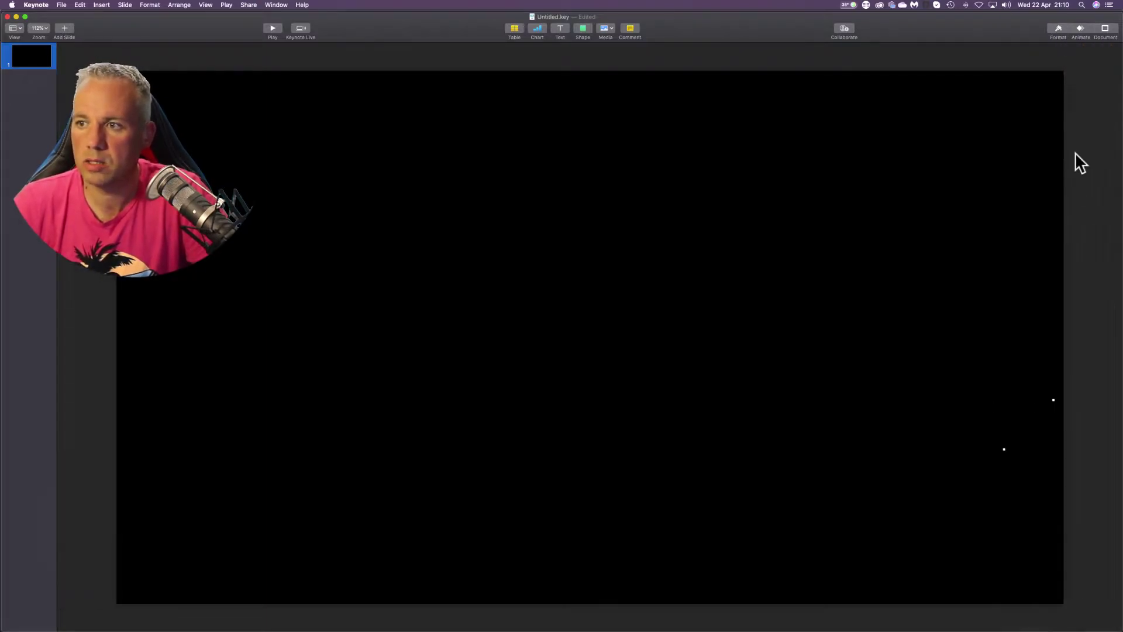
{"action": "left_click", "coordinate": [1059, 31]}
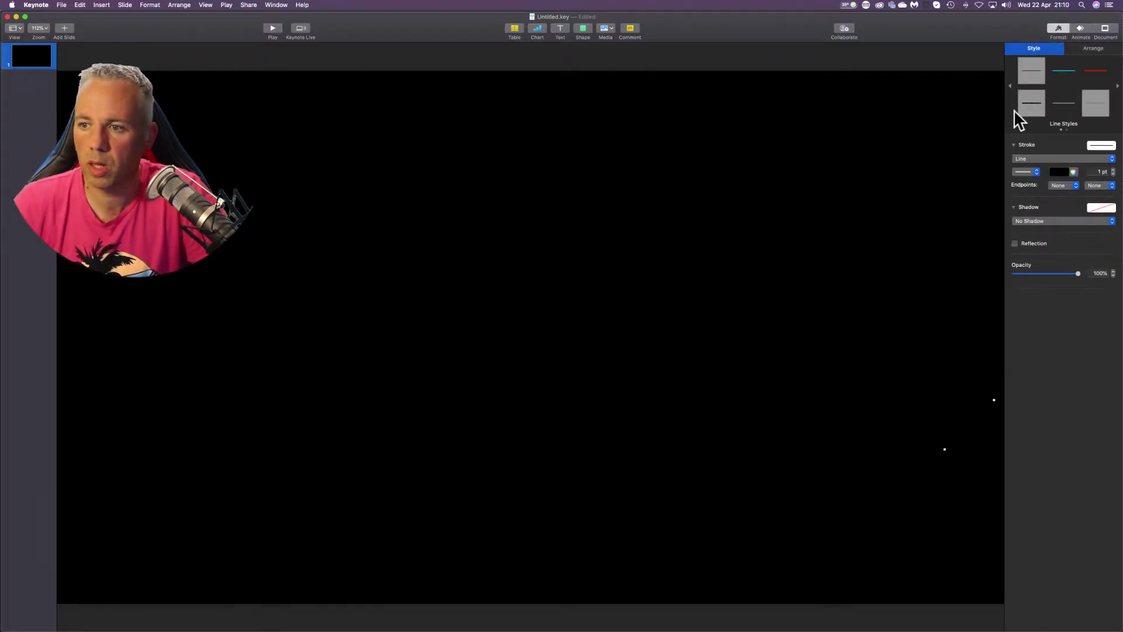
{"action": "left_click", "coordinate": [744, 221]}
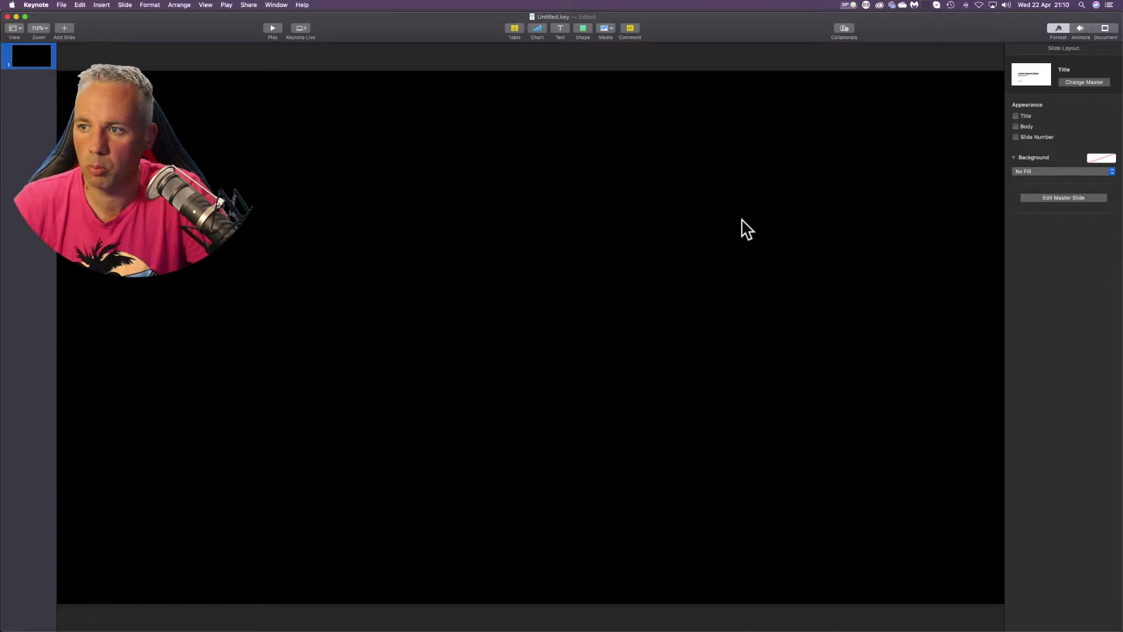
{"action": "left_click", "coordinate": [1101, 158]}
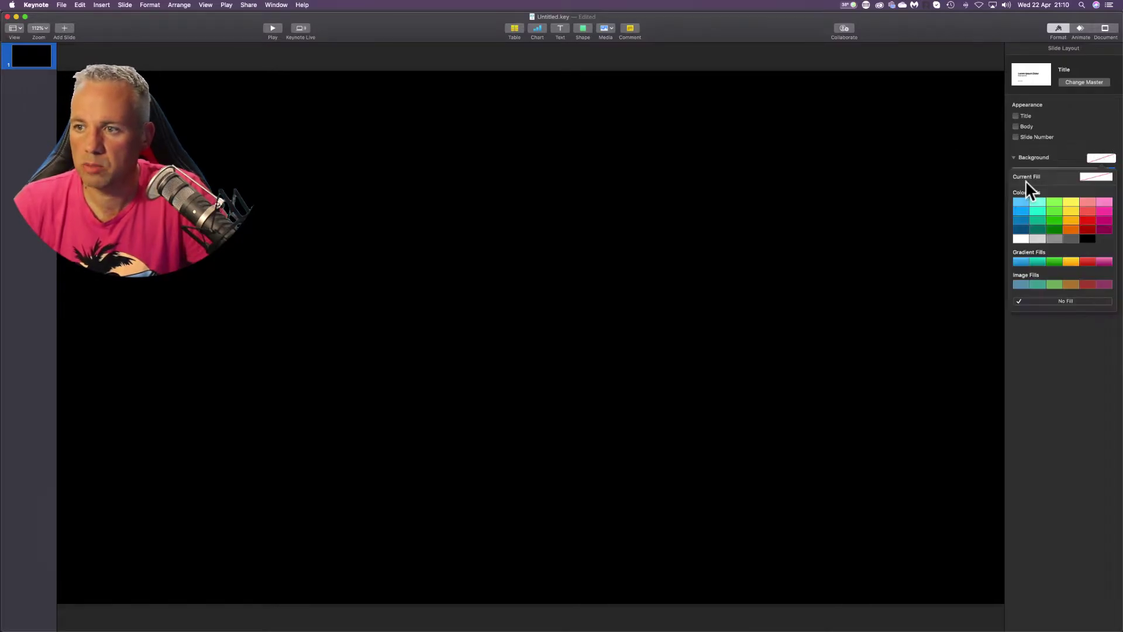
{"action": "left_click", "coordinate": [1021, 239]}
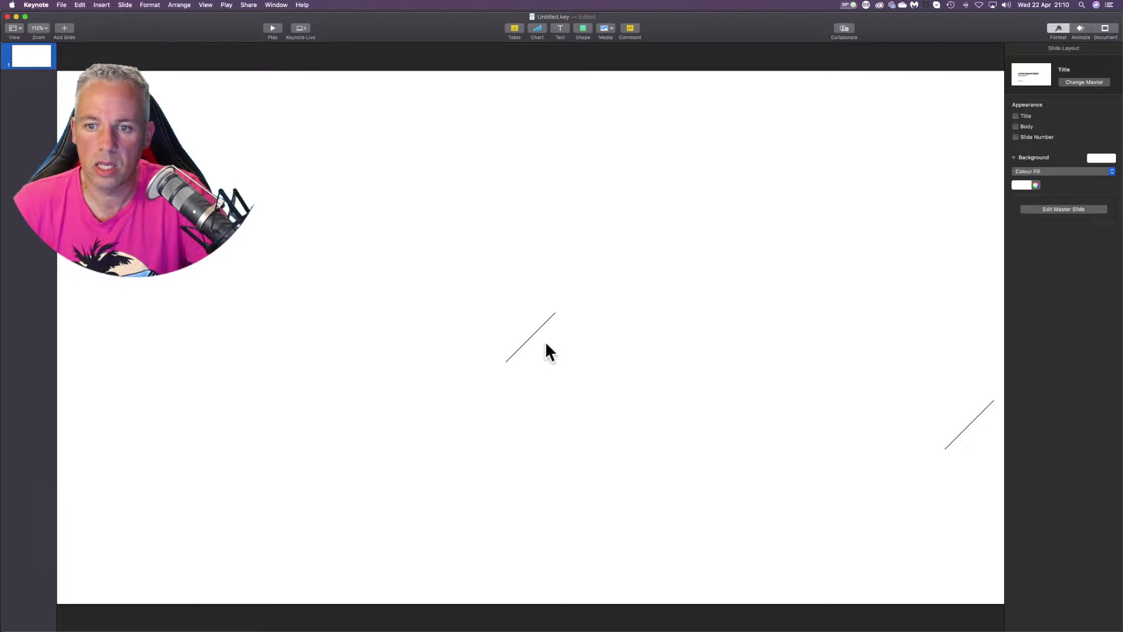
Stretch the line in the middle of the slide into a horizontal line spanning the full slide width
{"action": "left_click_drag", "start_coordinate": [529, 341], "coordinate": [1003, 398]}
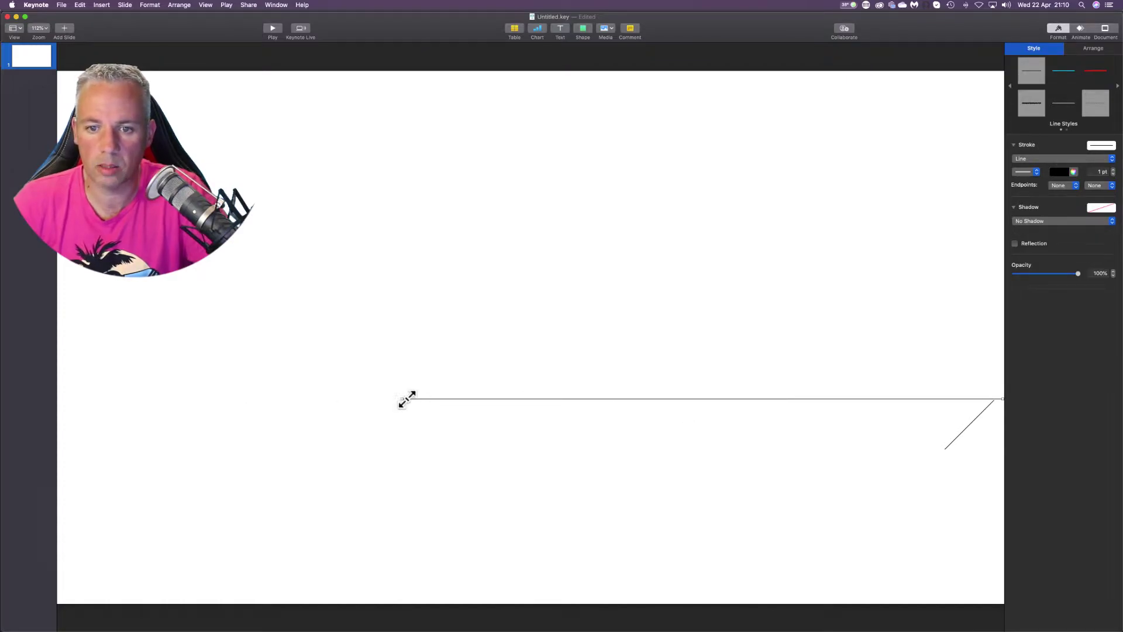
{"action": "left_click_drag", "start_coordinate": [354, 400], "coordinate": [50, 399]}
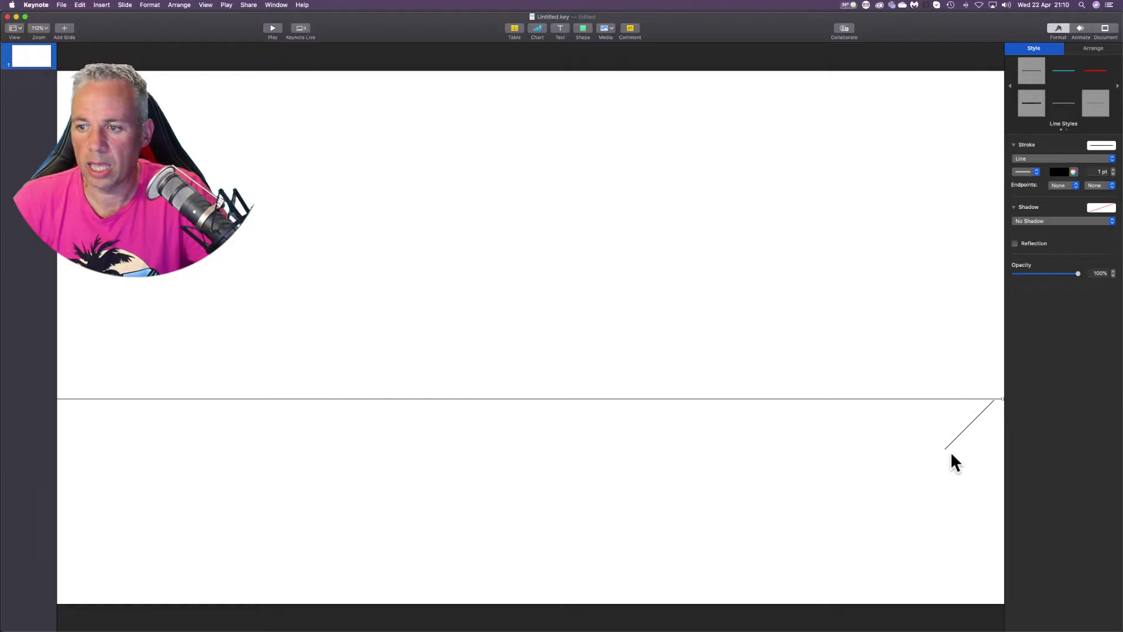
Move the short diagonal line lower on the slide and stretch it into a full-width horizontal line below the first one
{"action": "left_click_drag", "start_coordinate": [957, 439], "coordinate": [694, 515]}
{"action": "left_click_drag", "start_coordinate": [713, 473], "coordinate": [944, 516]}
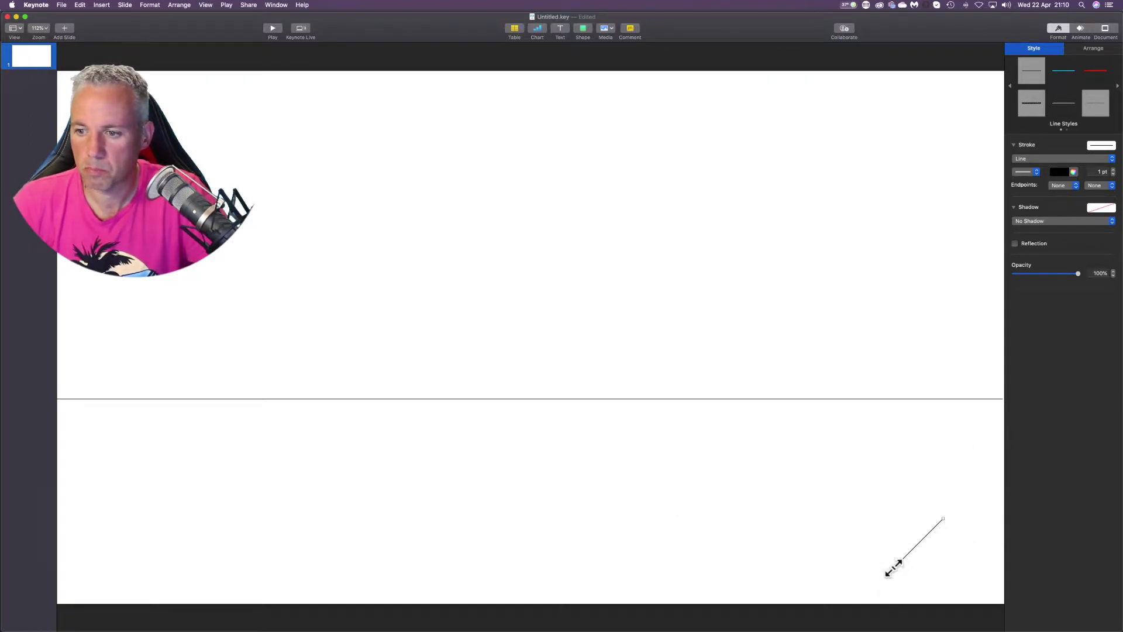
{"action": "left_click_drag", "start_coordinate": [894, 568], "coordinate": [57, 518]}
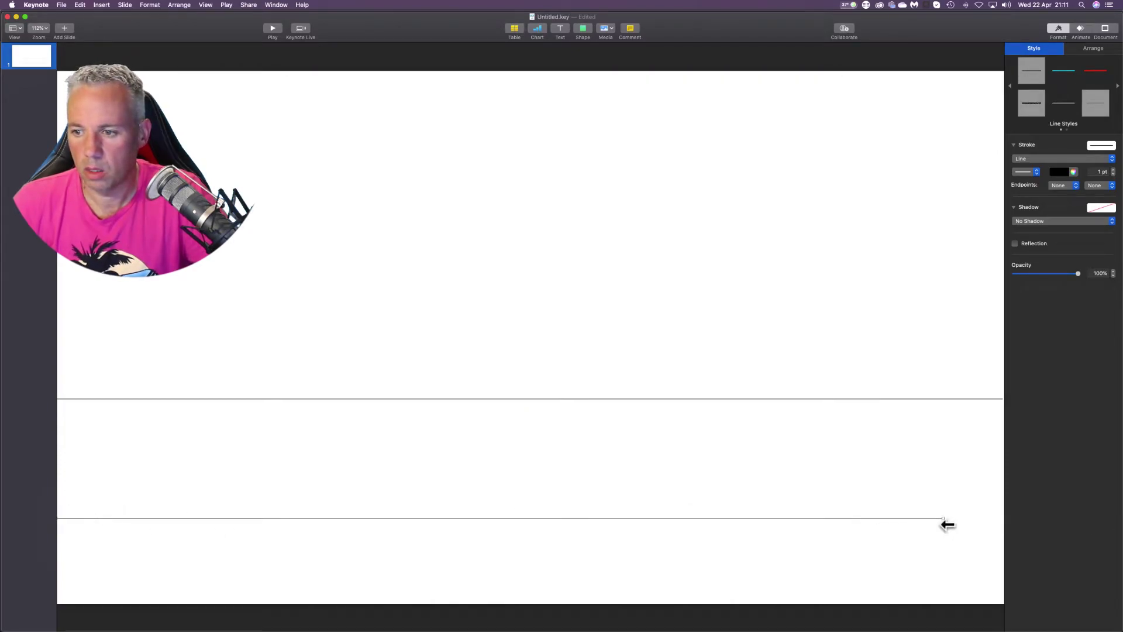
{"action": "left_click_drag", "start_coordinate": [944, 518], "coordinate": [1004, 519]}
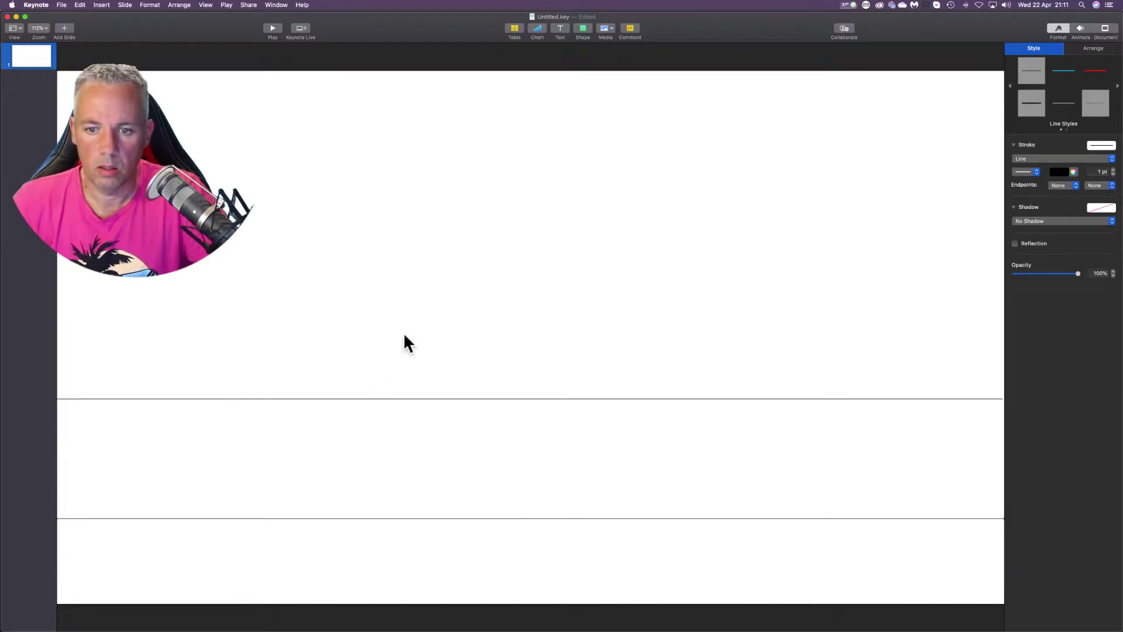
Move both horizontal lines down together, placing the lower one just above the slide's bottom edge
{"action": "left_click_drag", "start_coordinate": [404, 335], "coordinate": [450, 555]}
{"action": "left_click", "coordinate": [454, 430]}
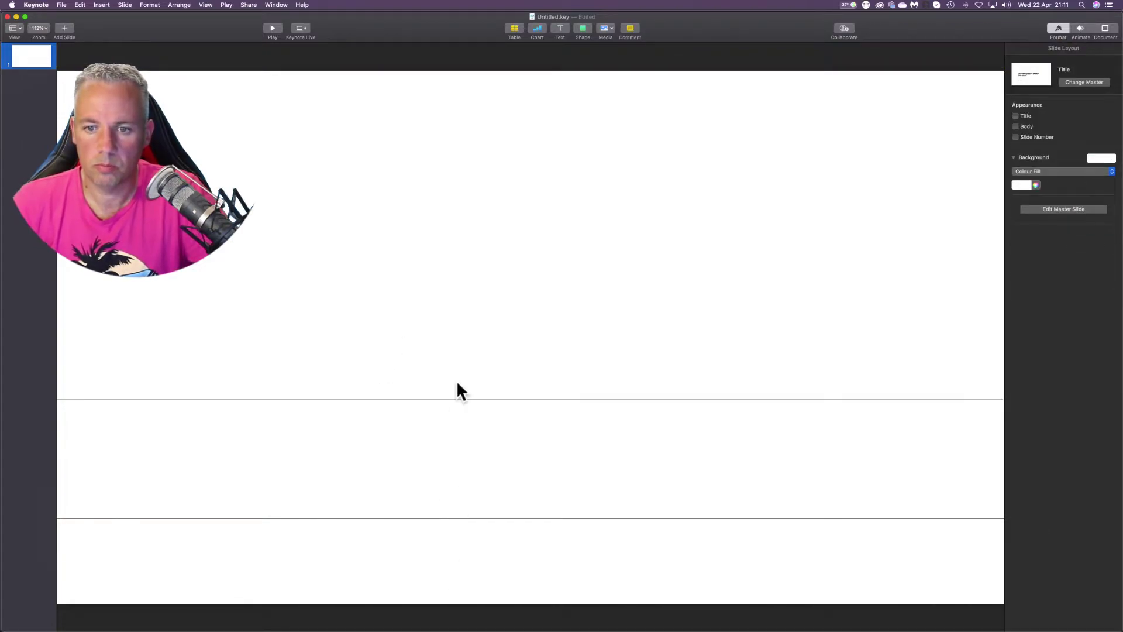
{"action": "left_click", "coordinate": [462, 518]}
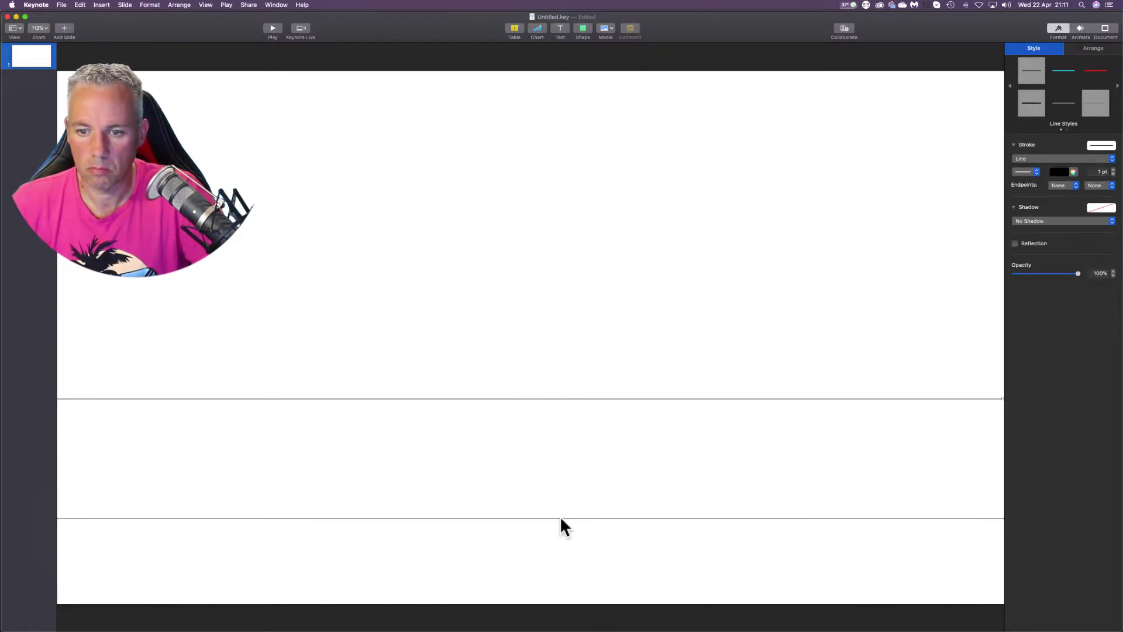
{"action": "left_click_drag", "start_coordinate": [560, 519], "coordinate": [562, 584]}
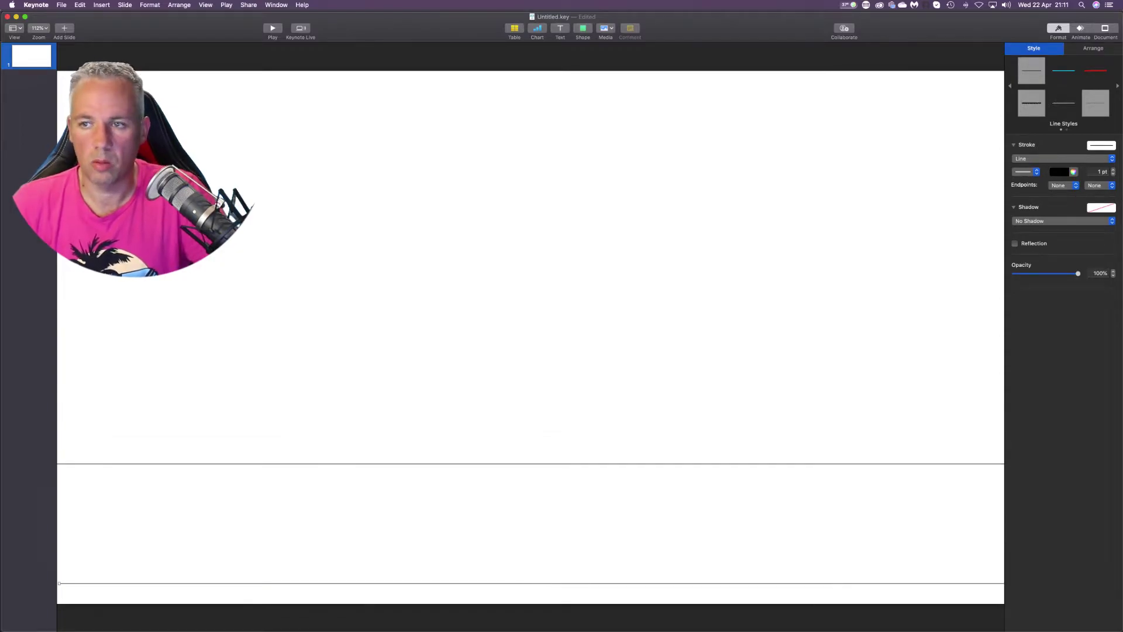
Insert a square, stretch it into a full-width band between the two lines, and fill it white
{"action": "left_click", "coordinate": [585, 28]}
{"action": "left_click", "coordinate": [579, 98]}
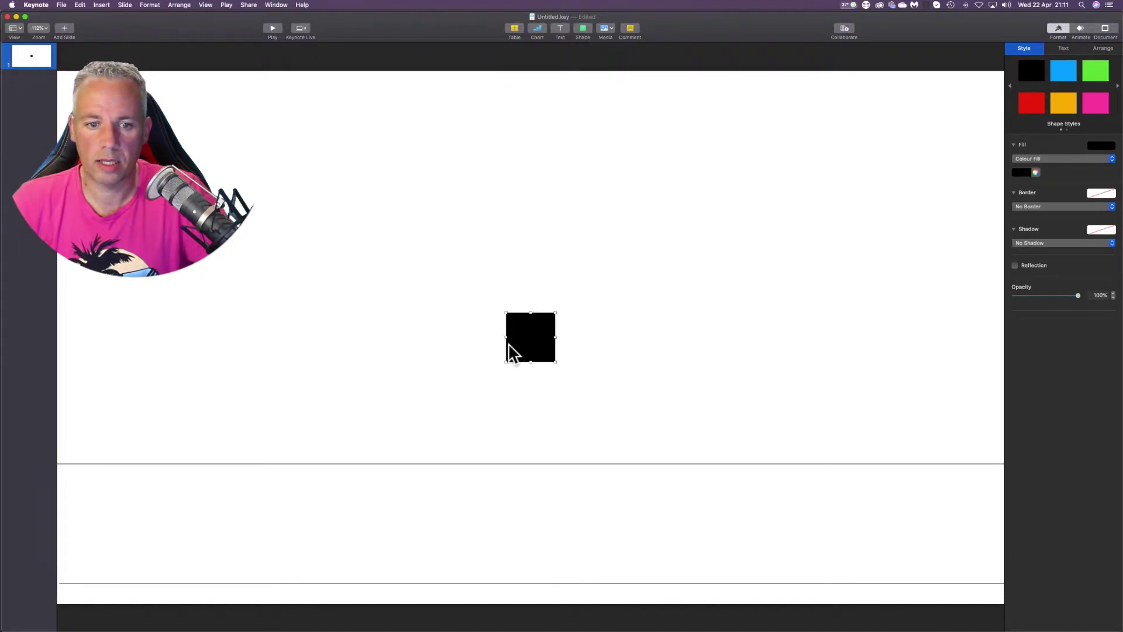
{"action": "left_click_drag", "start_coordinate": [509, 346], "coordinate": [1028, 582]}
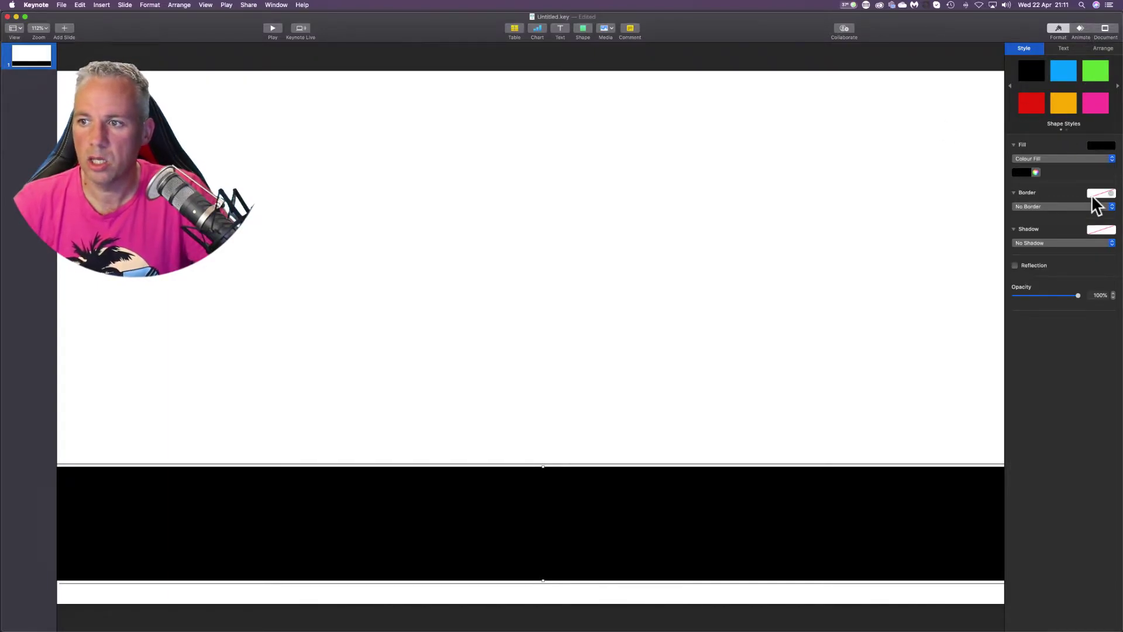
{"action": "left_click", "coordinate": [1021, 172]}
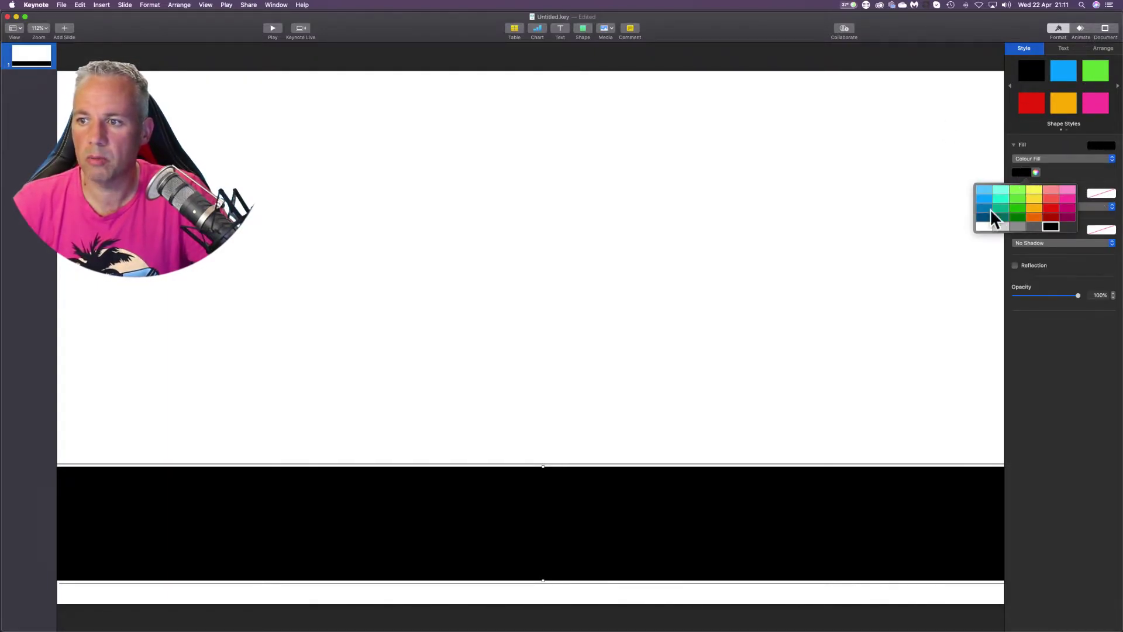
{"action": "left_click", "coordinate": [985, 227]}
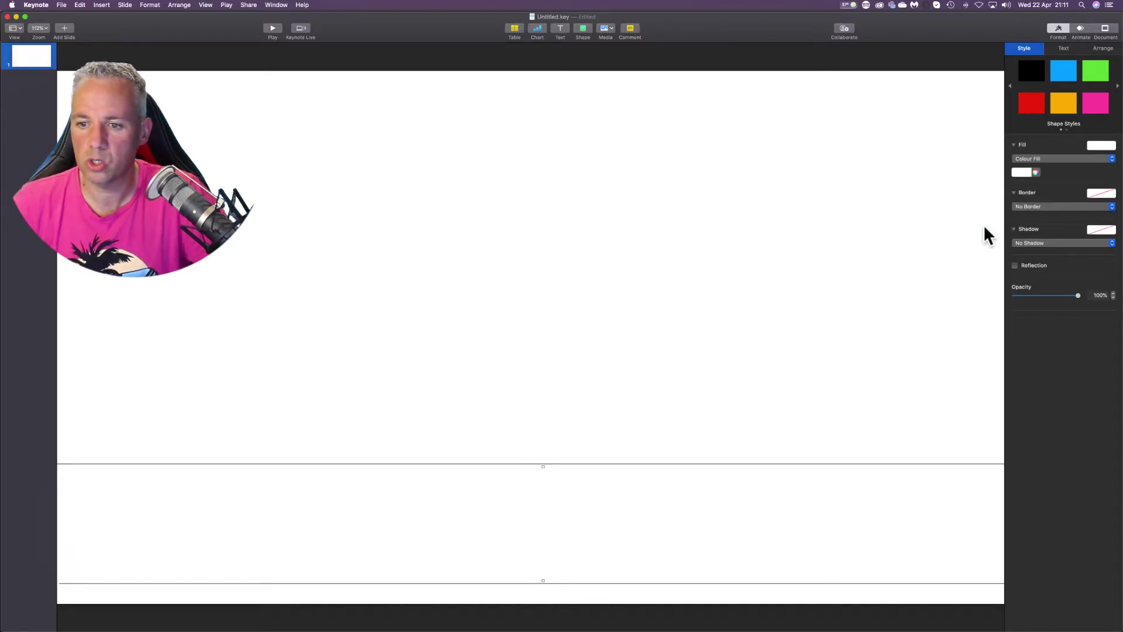
Give the upper horizontal line a light blue stroke with a width of 3 pt
{"action": "left_click", "coordinate": [414, 463]}
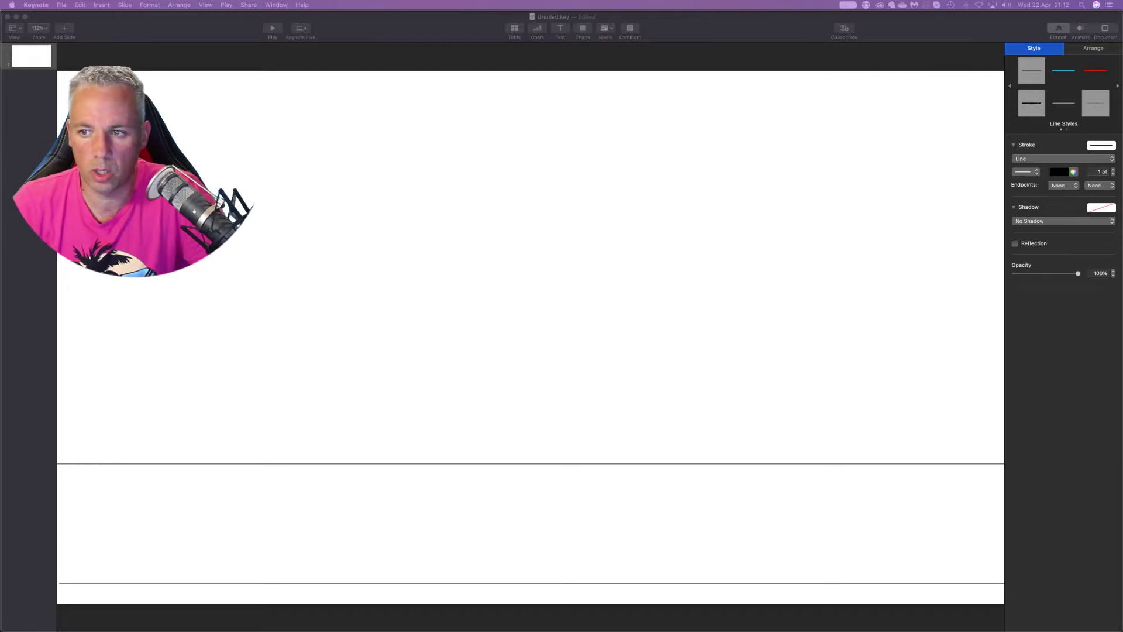
{"action": "left_click", "coordinate": [775, 465]}
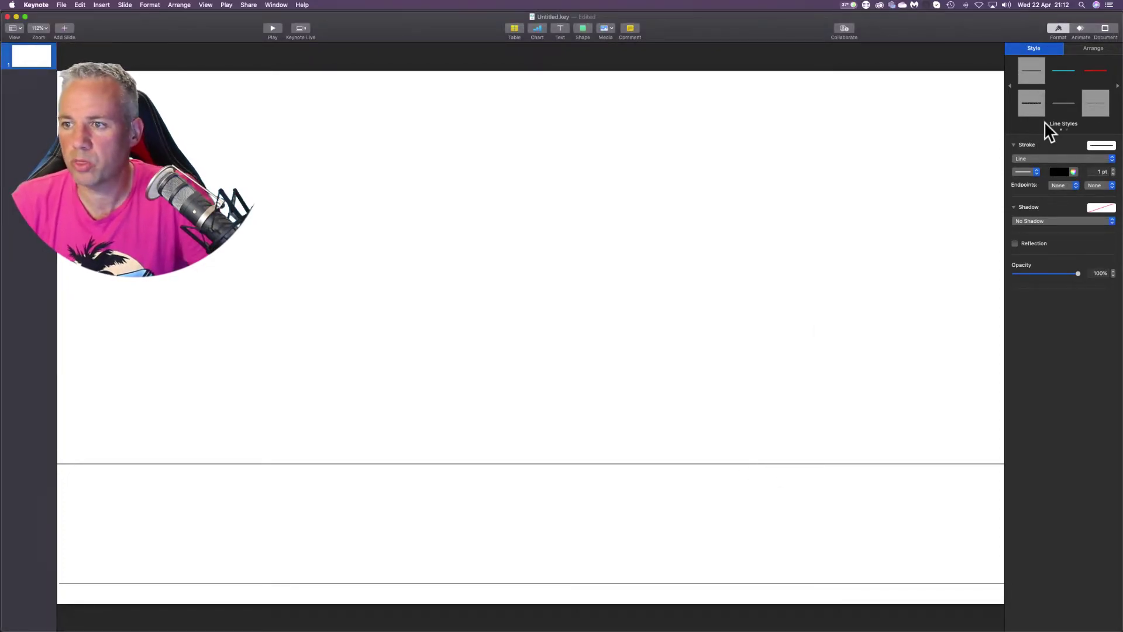
{"action": "left_click", "coordinate": [1055, 171]}
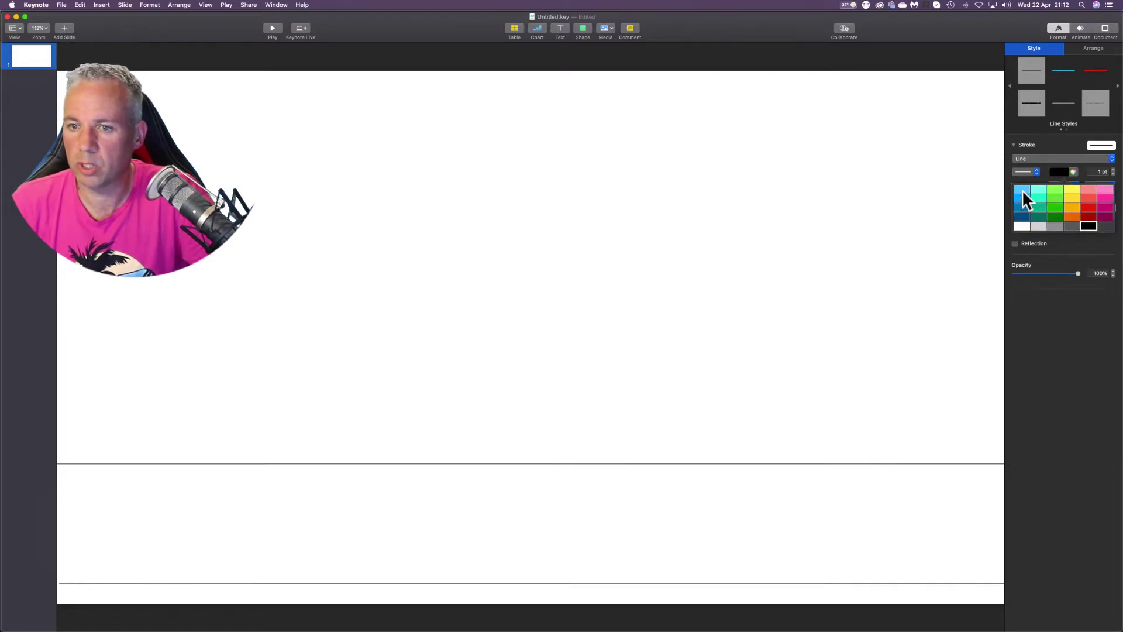
{"action": "left_click", "coordinate": [1024, 192]}
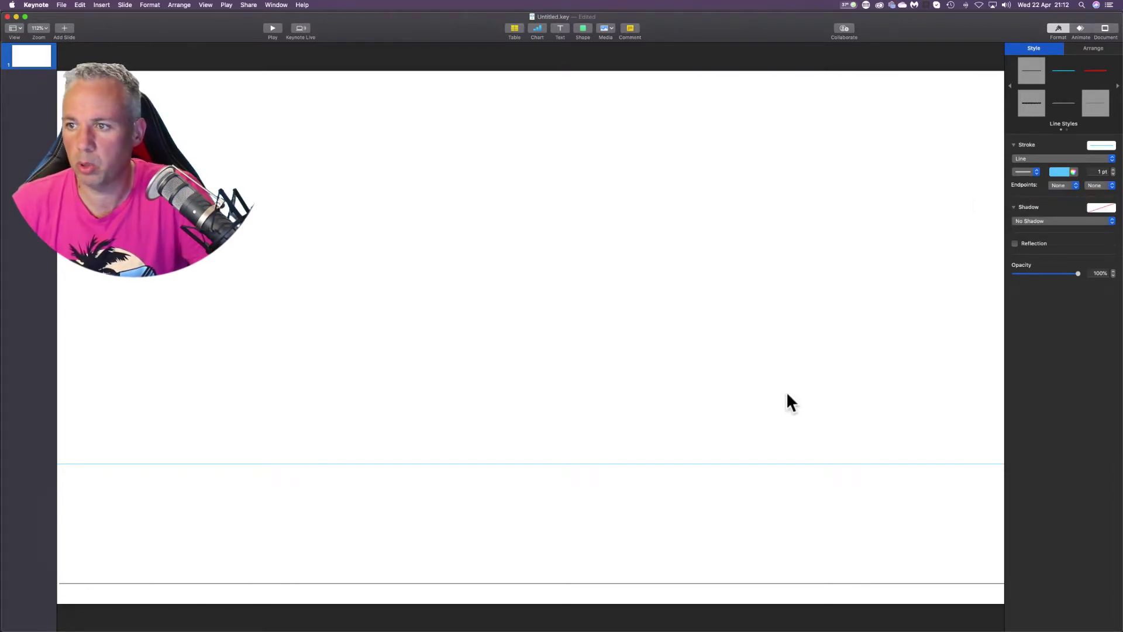
{"action": "left_click", "coordinate": [1113, 169]}
{"action": "left_click", "coordinate": [1113, 169]}
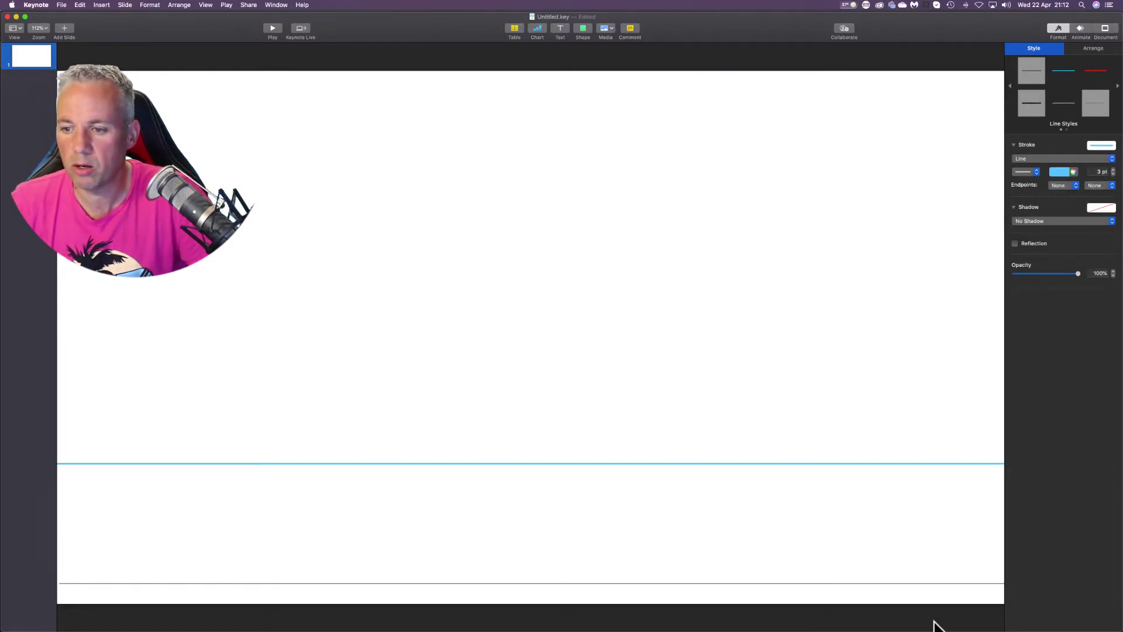
Match the lower horizontal line to the upper one with a light blue stroke 3 pt wide
{"action": "left_click", "coordinate": [863, 582]}
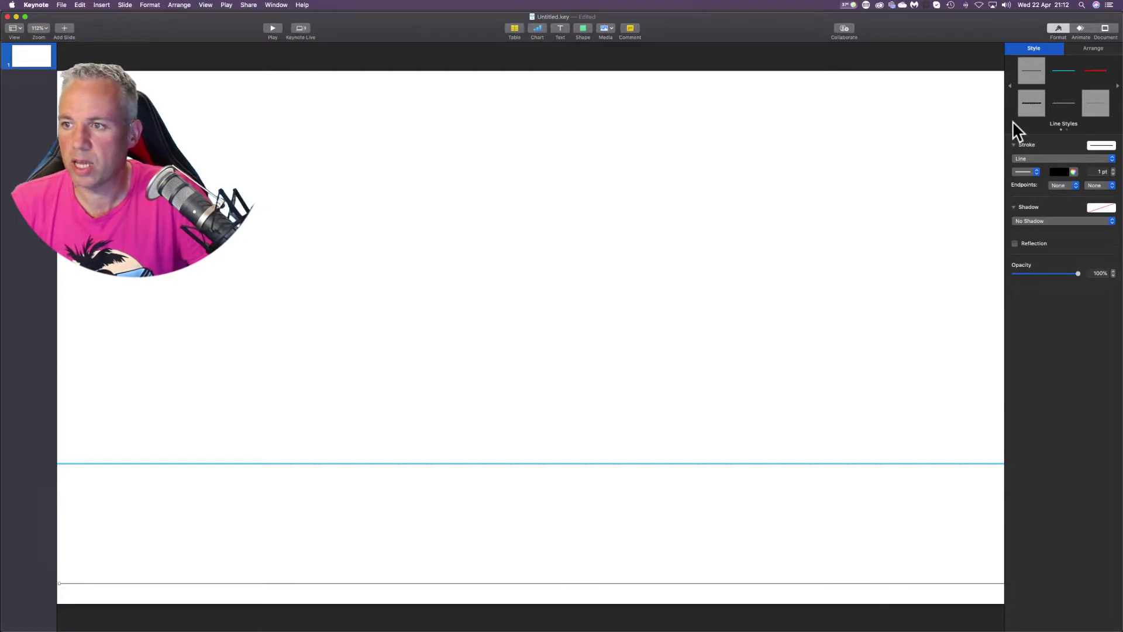
{"action": "left_click", "coordinate": [1054, 170]}
{"action": "left_click", "coordinate": [1024, 190]}
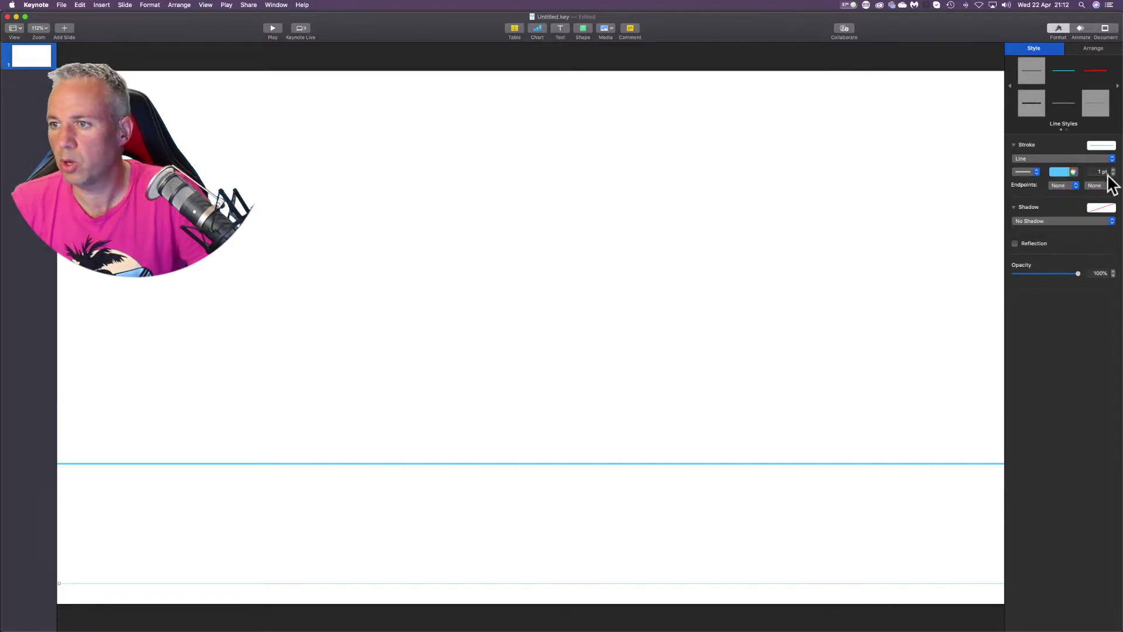
{"action": "left_click", "coordinate": [1114, 169]}
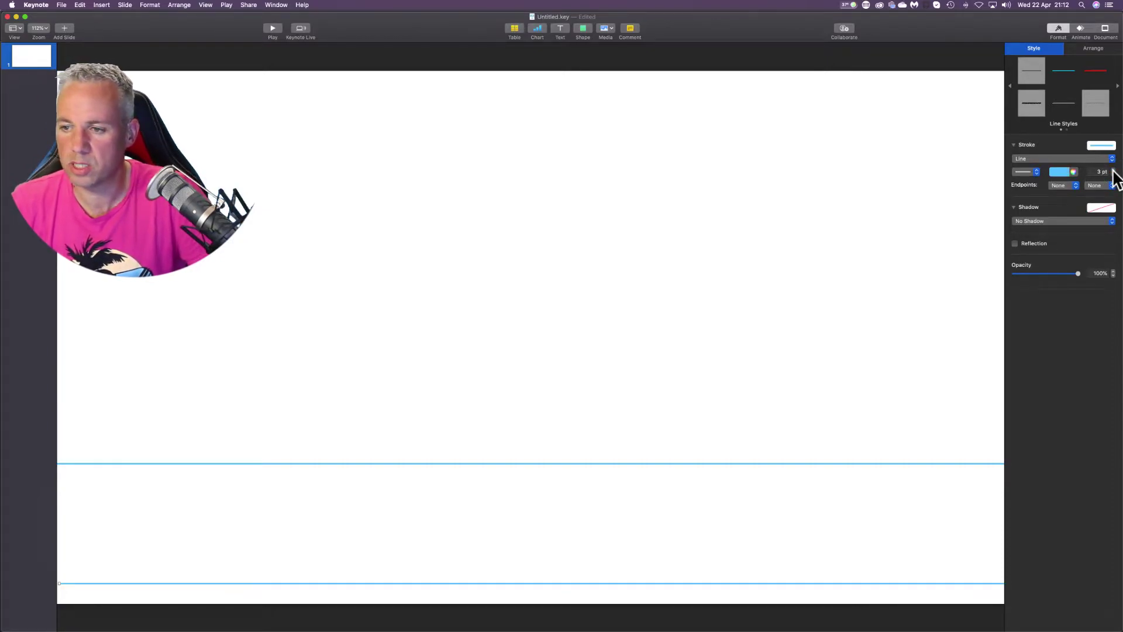
Set the slide background to No Fill
{"action": "left_click", "coordinate": [877, 186]}
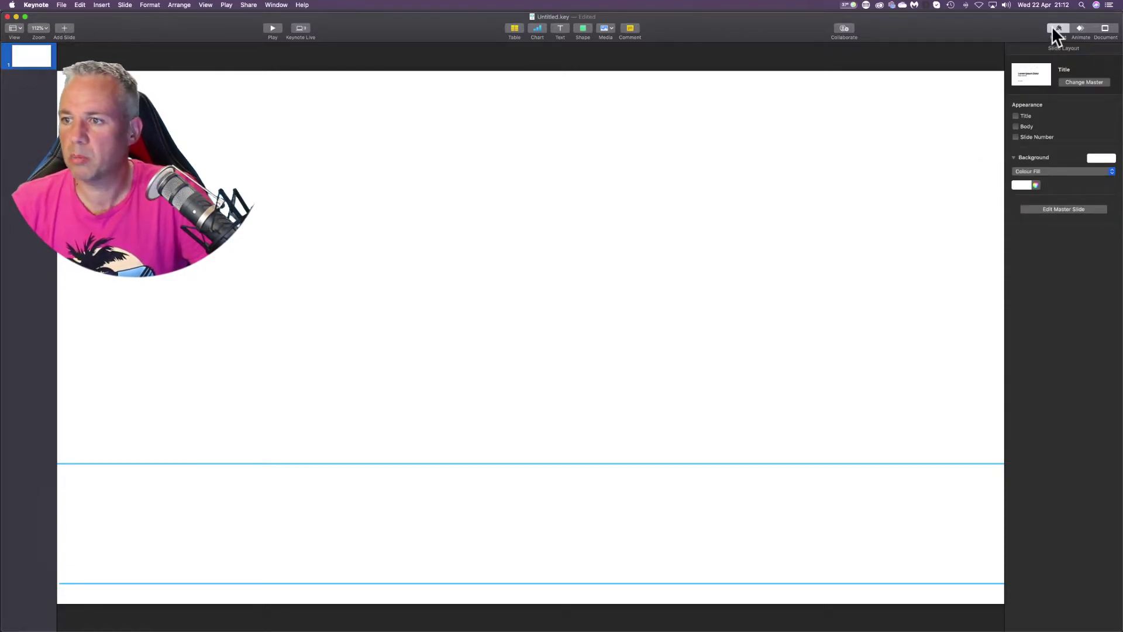
{"action": "left_click", "coordinate": [1088, 159]}
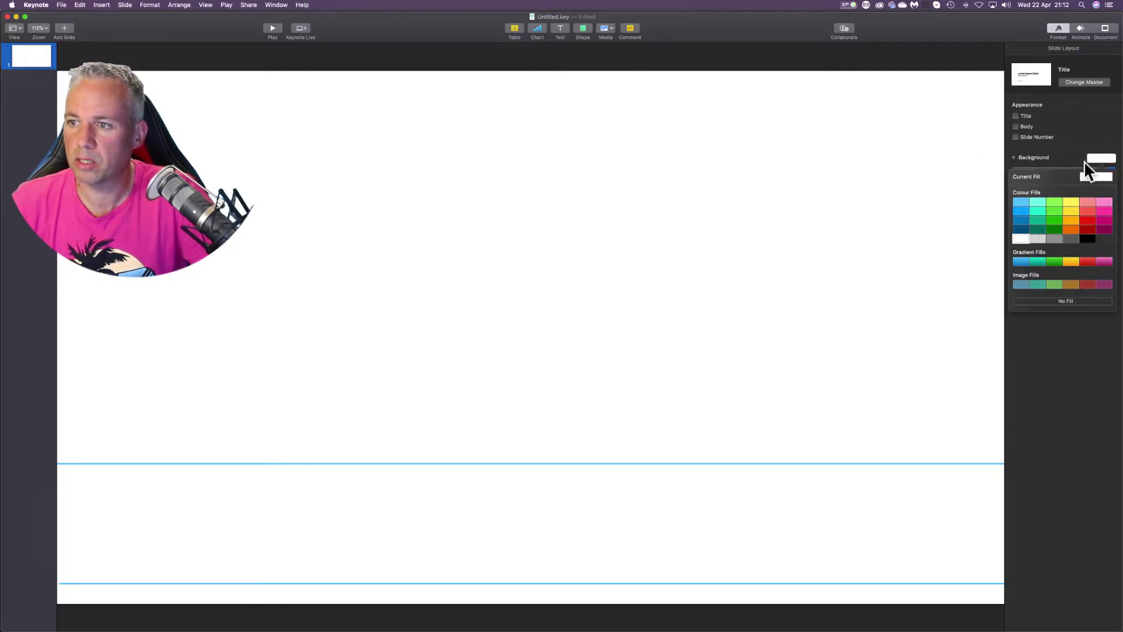
{"action": "left_click", "coordinate": [1063, 299]}
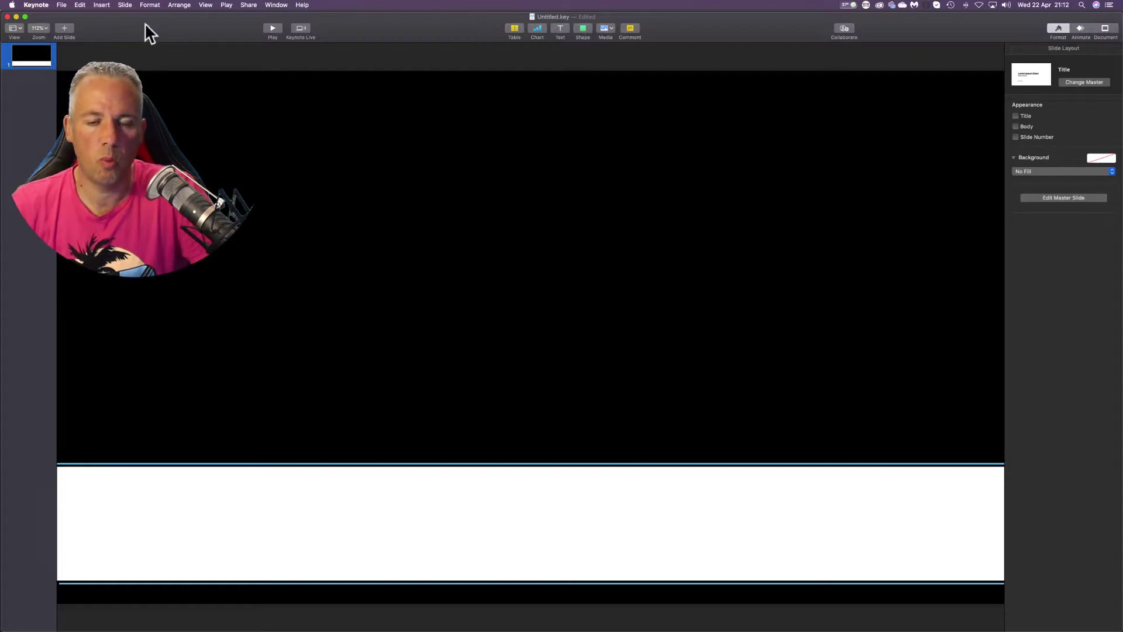
Extend the left end of the lower blue line to the slide's left edge
{"action": "mouse_move", "coordinate": [153, 22]}
{"action": "left_mouse_down"}
{"action": "mouse_move", "coordinate": [226, 595]}
{"action": "mouse_move", "coordinate": [161, 621]}
{"action": "mouse_move", "coordinate": [141, 26]}
{"action": "left_mouse_up"}
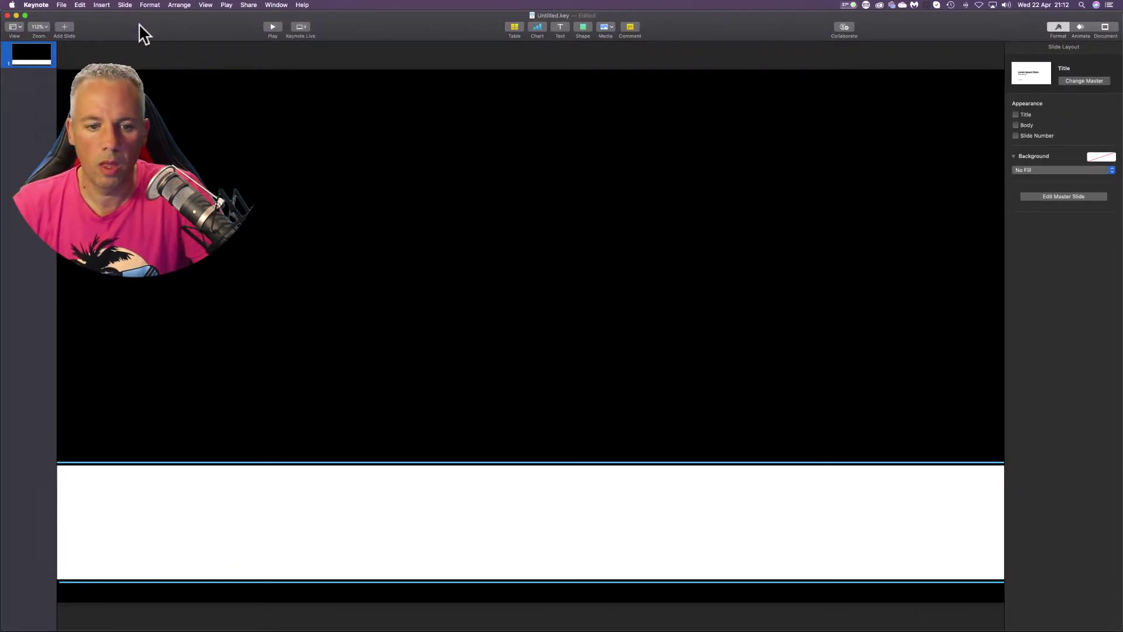
{"action": "left_click", "coordinate": [86, 585]}
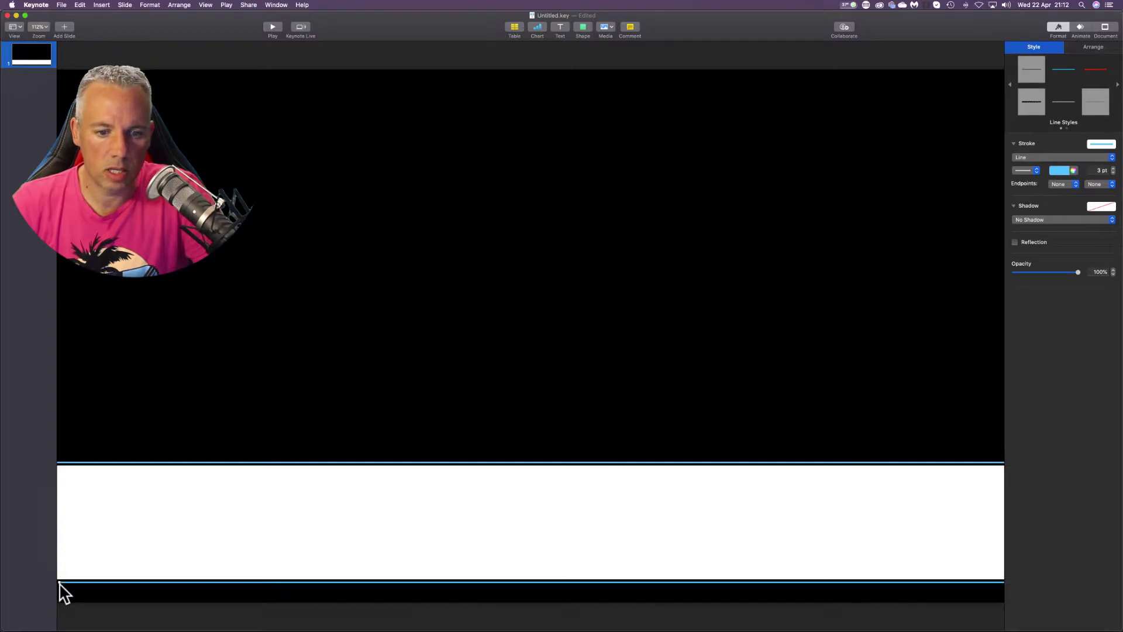
{"action": "left_click_drag", "start_coordinate": [58, 582], "coordinate": [53, 581]}
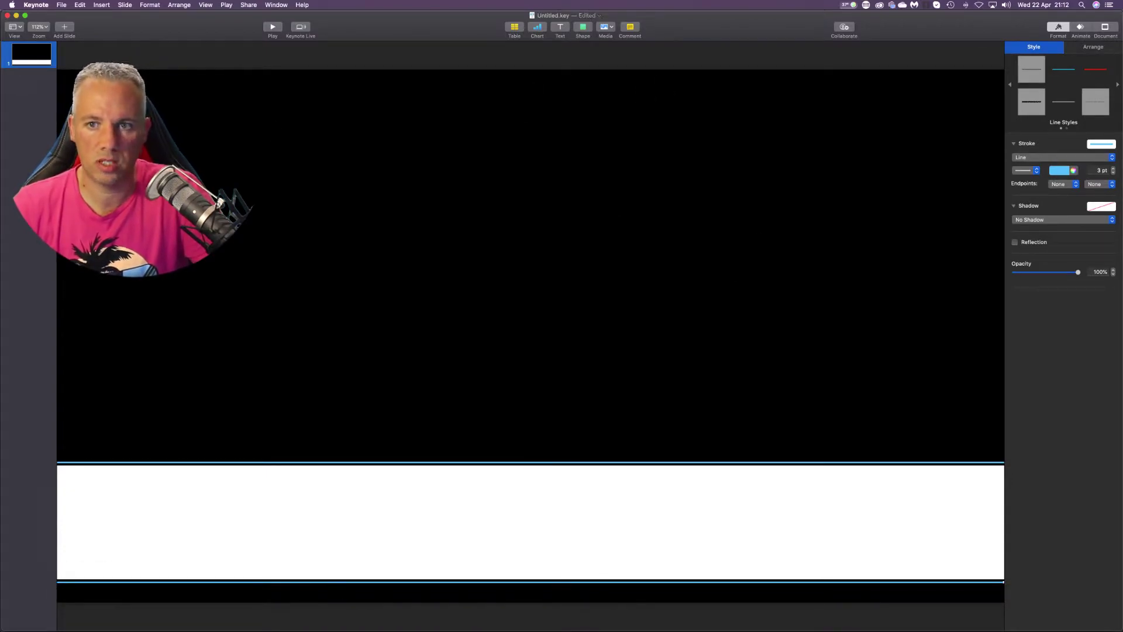
Enter the text "Broadcast Geeks" in the white rectangle and colour it light blue
{"action": "left_click", "coordinate": [398, 562]}
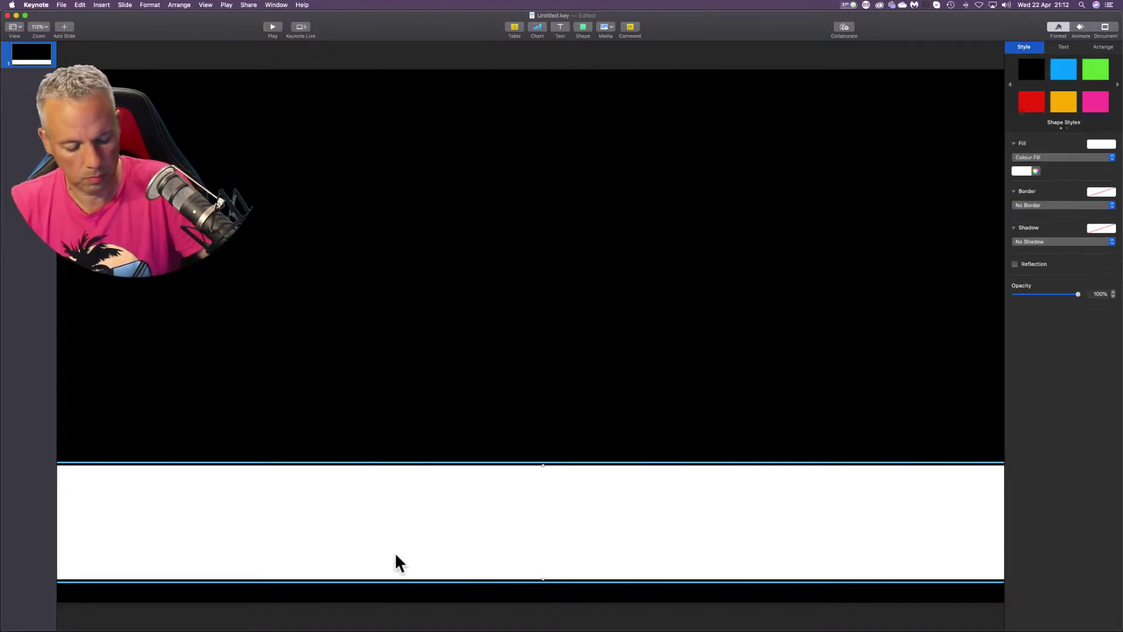
{"action": "left_click", "coordinate": [397, 562]}
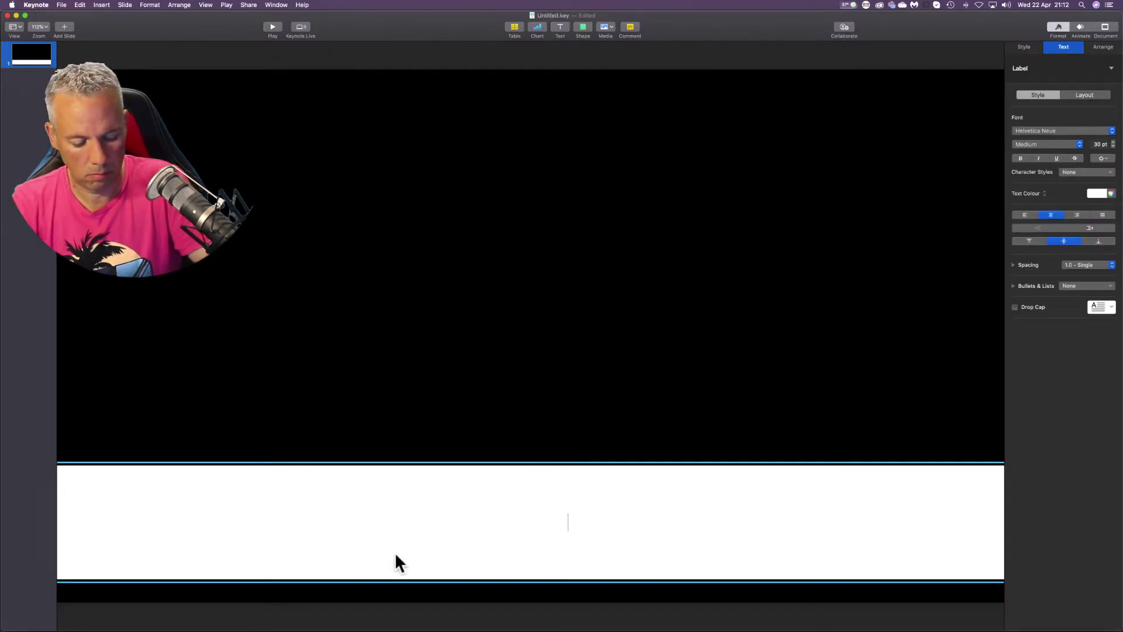
{"action": "type", "text": "S"}
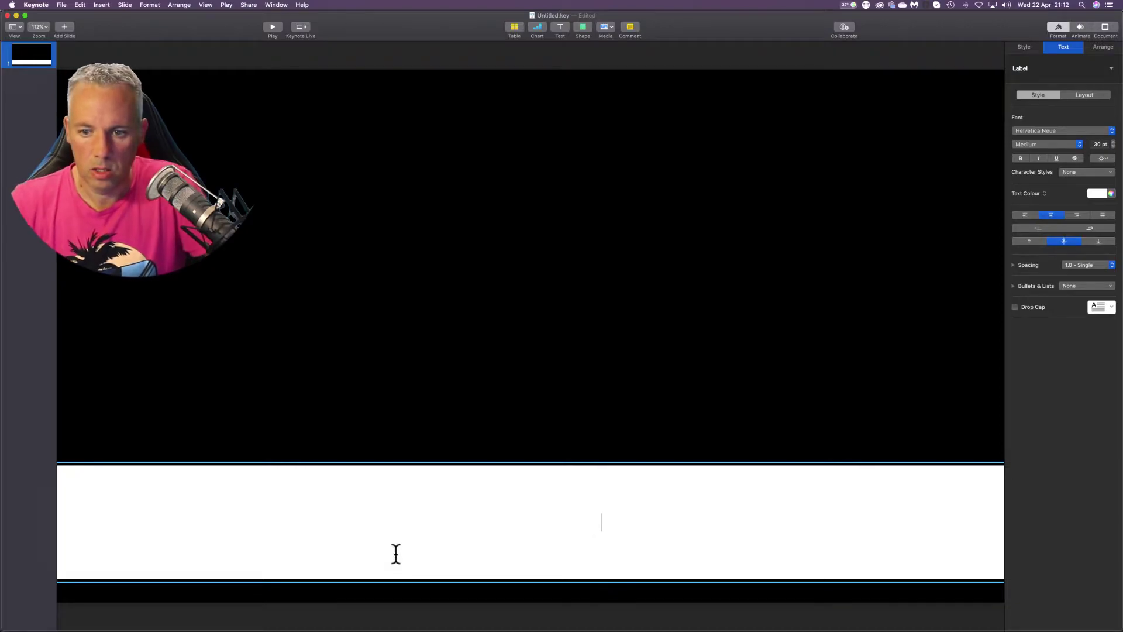
{"action": "triple_click", "coordinate": [541, 522]}
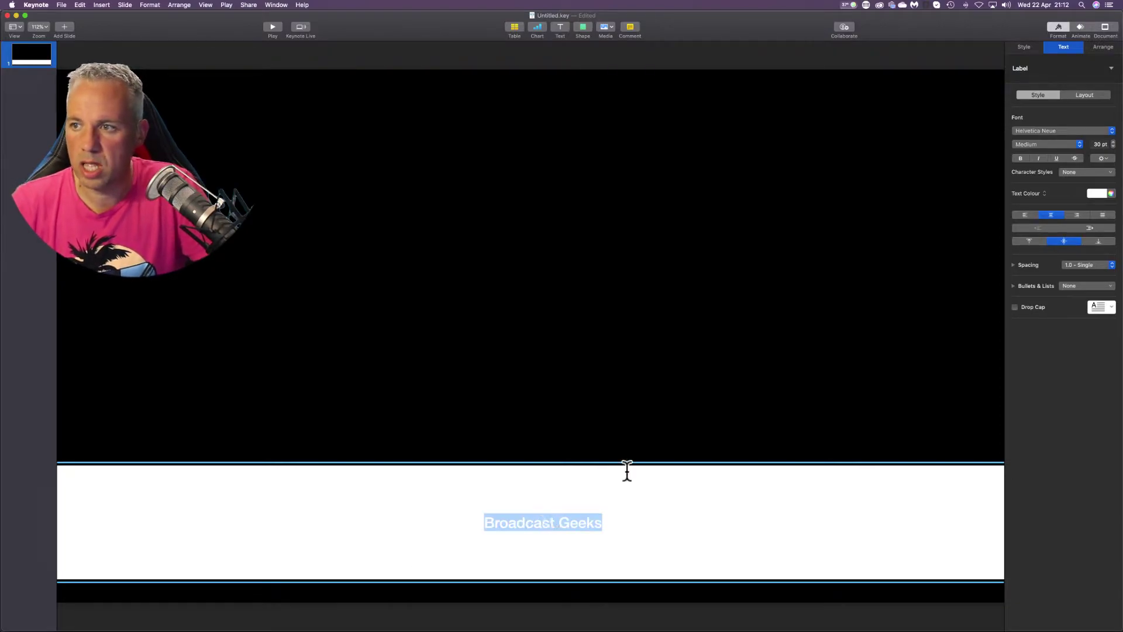
{"action": "left_click", "coordinate": [1091, 199]}
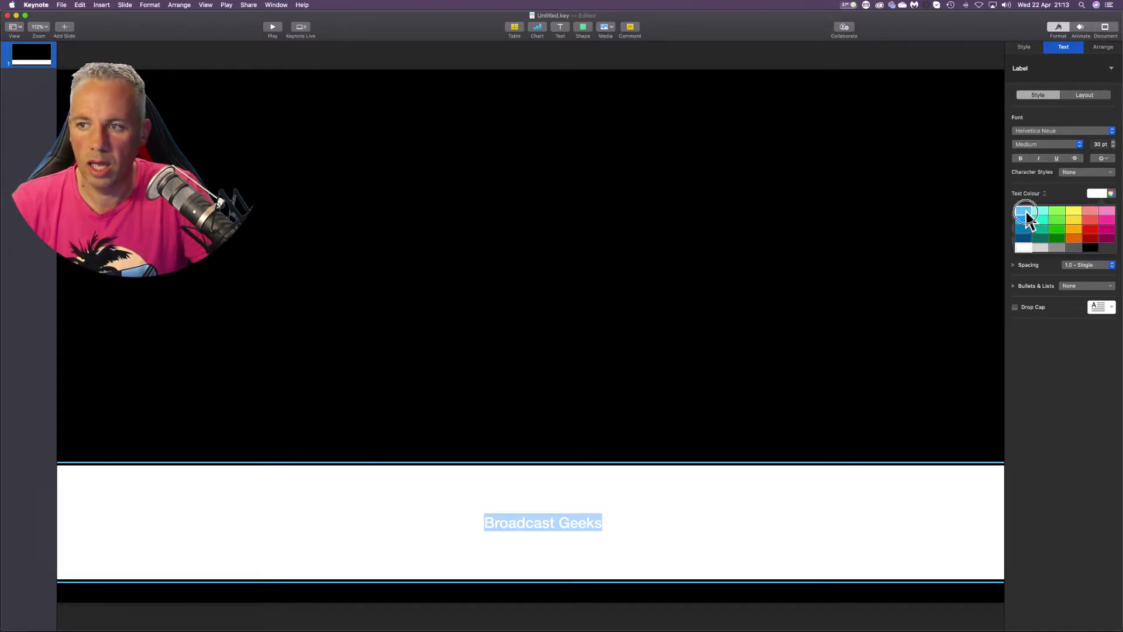
{"action": "left_click", "coordinate": [1028, 220]}
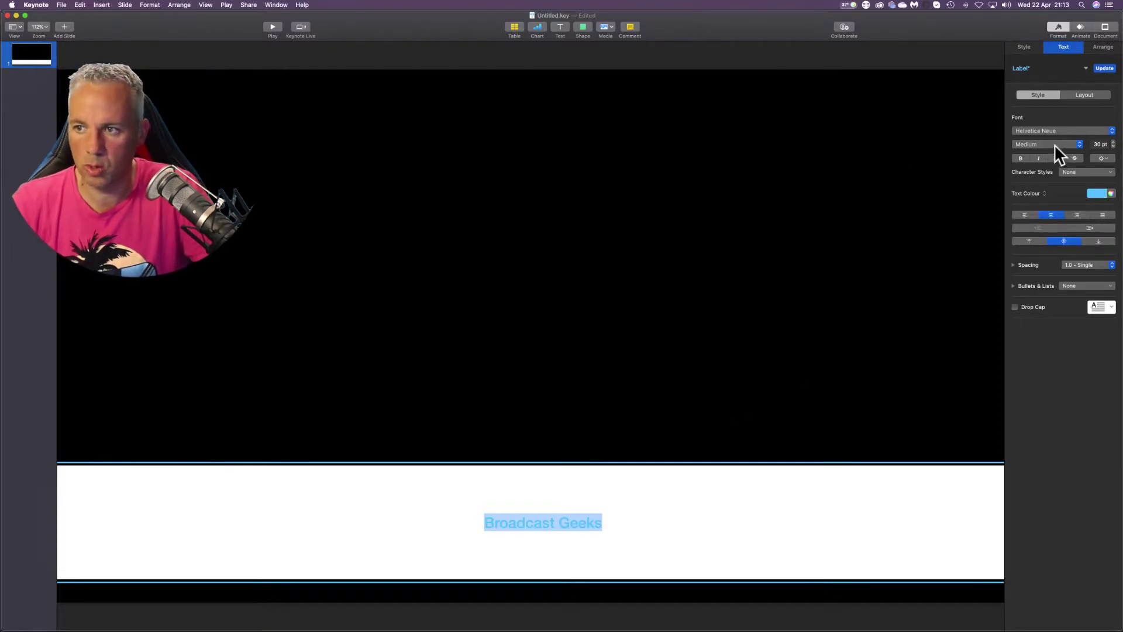
Increase the font size of the "Broadcast Geeks" text to 82 pt
{"action": "left_click", "coordinate": [1112, 141]}
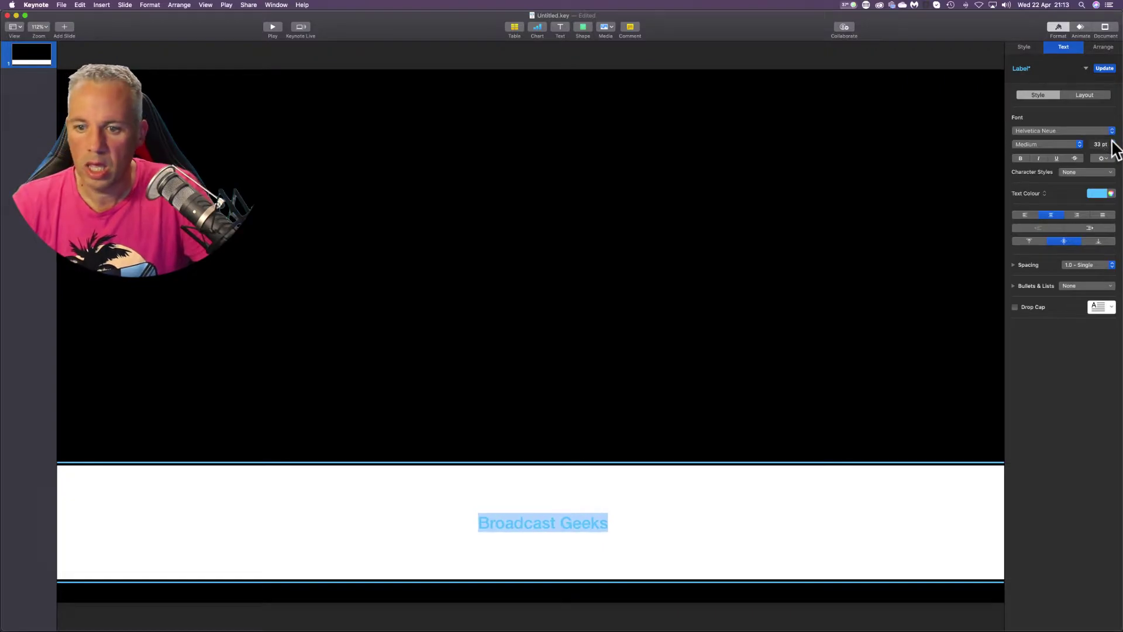
{"action": "left_click", "coordinate": [1112, 141]}
{"action": "left_click", "coordinate": [1113, 141]}
{"action": "left_click", "coordinate": [1112, 141]}
{"action": "left_click", "coordinate": [1113, 141]}
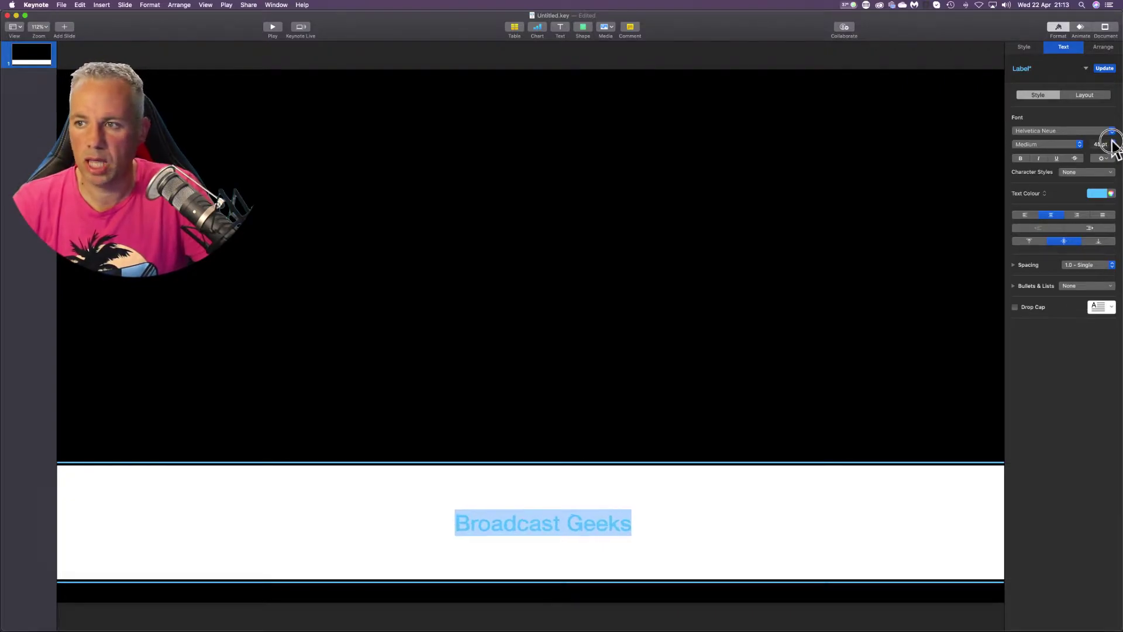
{"action": "left_click", "coordinate": [1112, 141]}
{"action": "left_click", "coordinate": [1112, 142]}
{"action": "left_click", "coordinate": [1112, 142]}
{"action": "left_click", "coordinate": [1112, 142]}
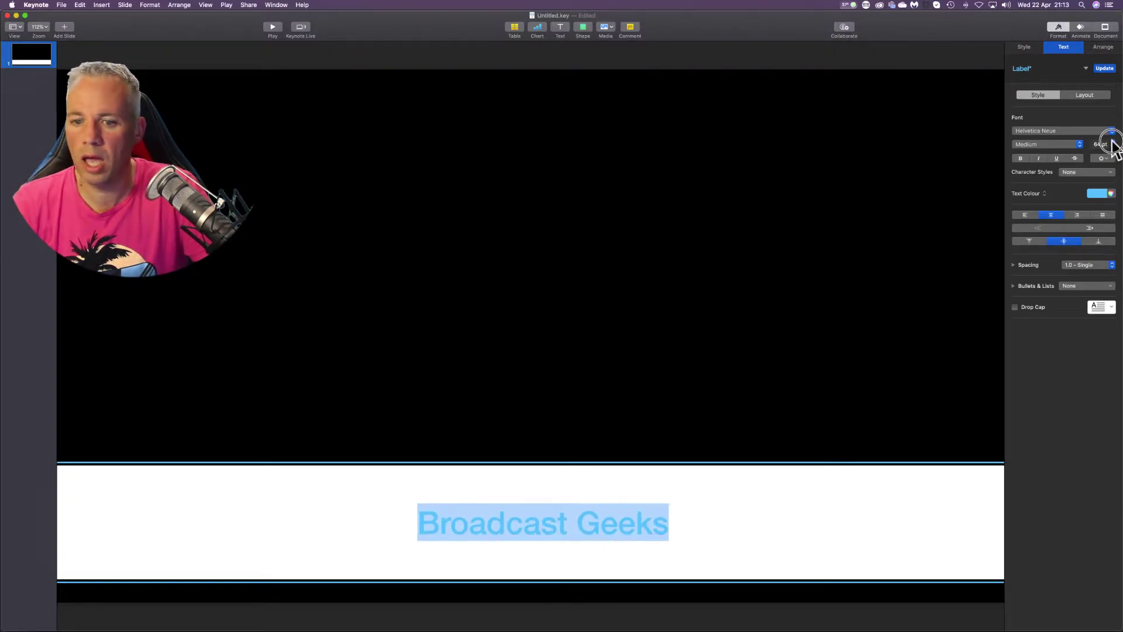
{"action": "left_click", "coordinate": [1112, 141]}
{"action": "left_click", "coordinate": [1112, 141]}
{"action": "left_click", "coordinate": [1112, 141]}
{"action": "left_click", "coordinate": [1112, 142]}
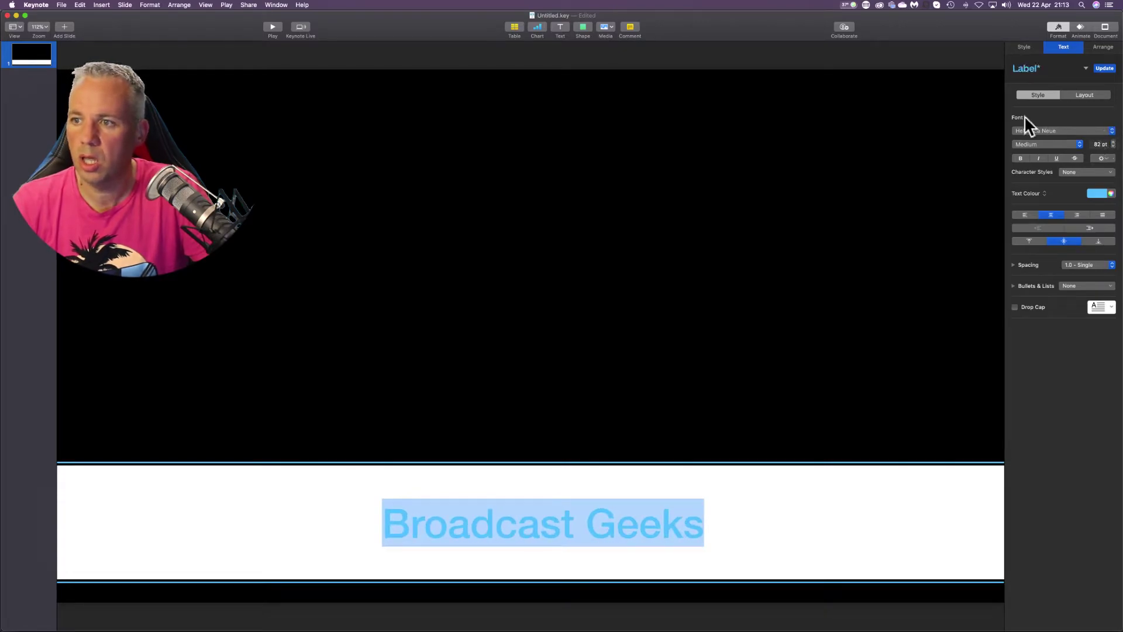
Browse the available fonts for the "Broadcast Geeks" text
{"action": "left_click", "coordinate": [1039, 132]}
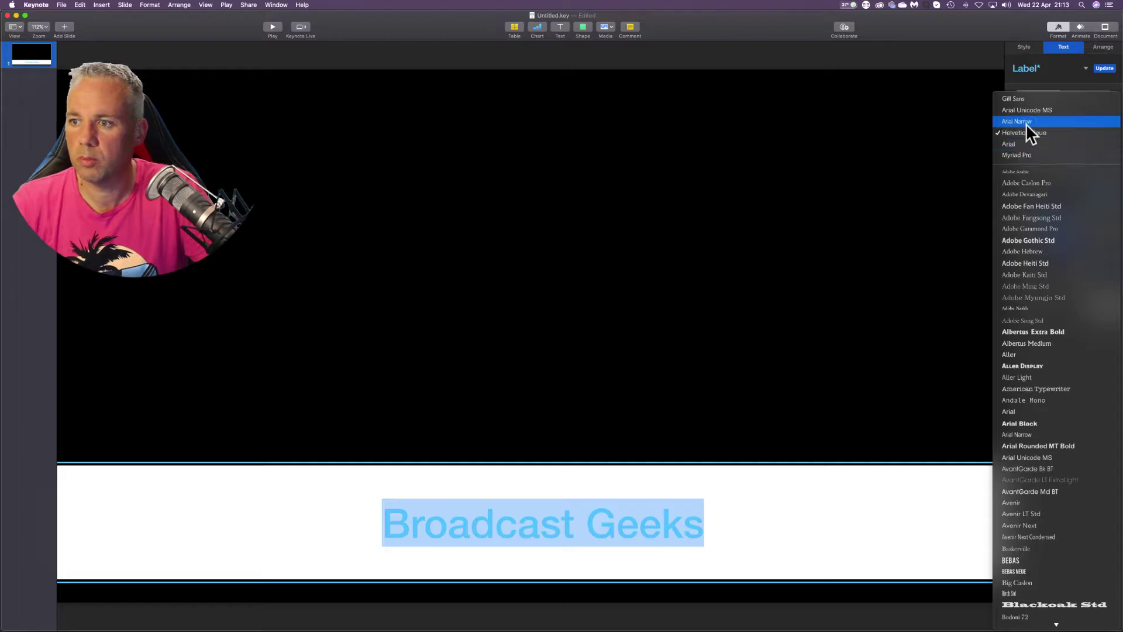
{"action": "scroll", "coordinate": [1034, 262], "scroll_direction": "down", "scroll_amount": 10}
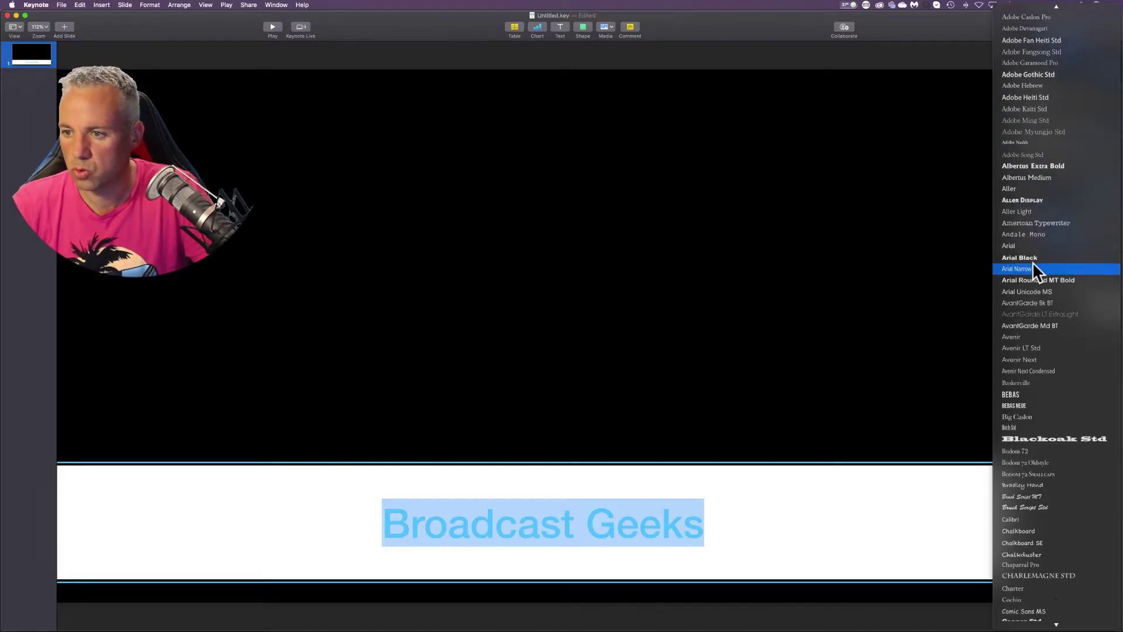